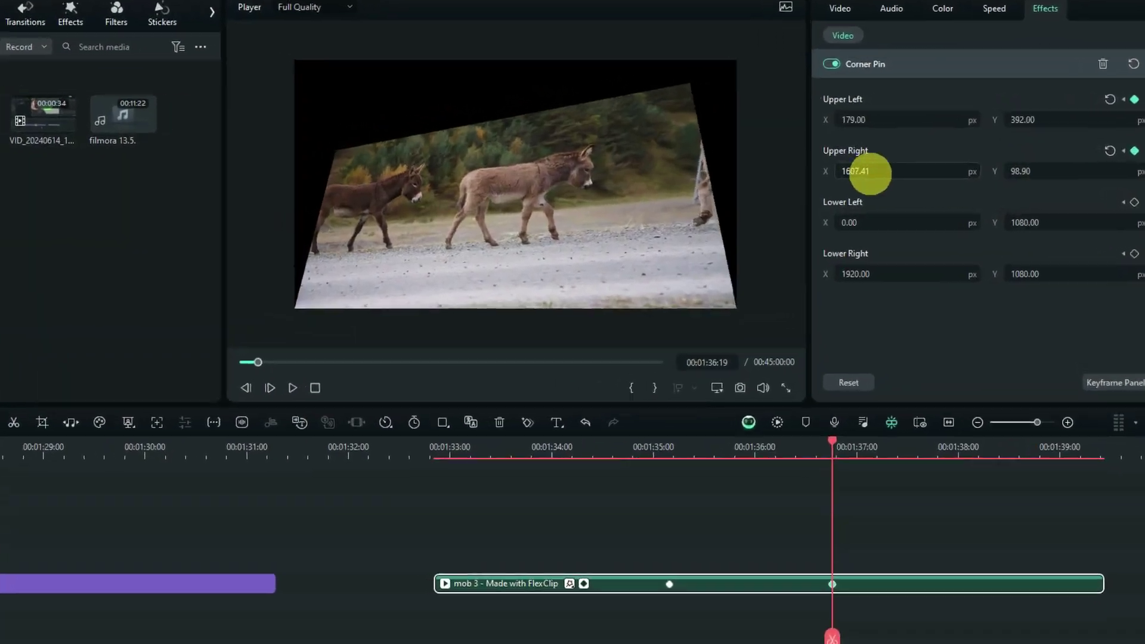
Step: Adjust the Corner Pin's upper-right X and lower-left X and Y coordinates at 00:01:36:19
left_click_drag(869, 173, 881, 172)
mouse_move(882, 223)
left_mouse_down()
mouse_move(895, 222)
mouse_move(871, 223)
left_mouse_up()
left_click_drag(1017, 223, 1038, 223)
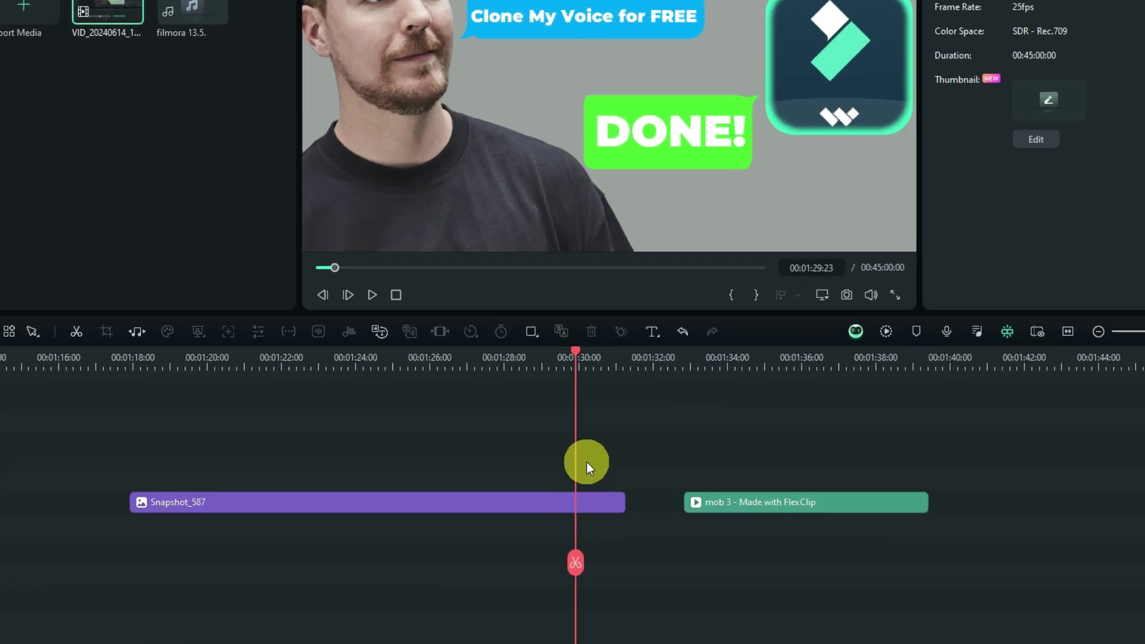
Step: Play the mob 3 clip from 00:01:33:20 and search the effects library for "corner pin"
left_click_drag(577, 357, 720, 416)
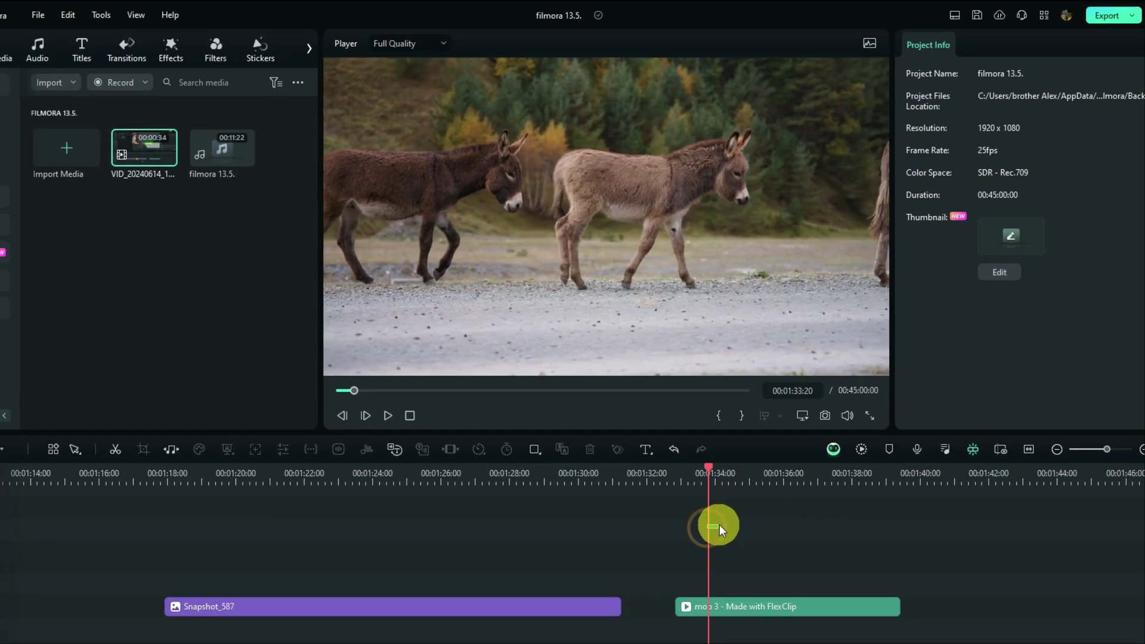
key("space")
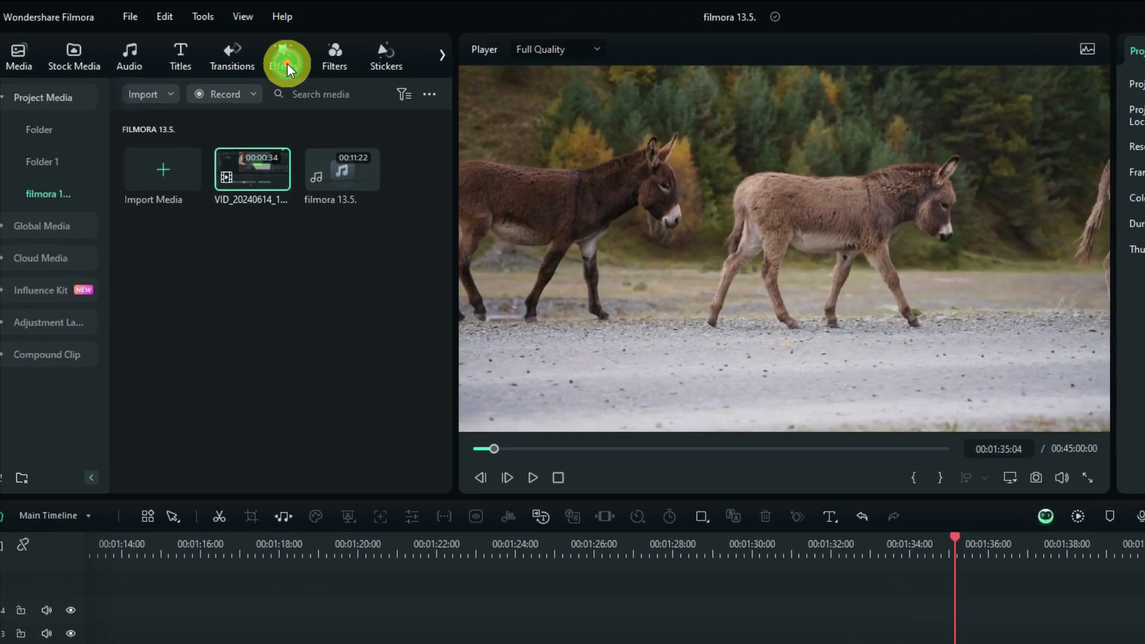
left_click(170, 49)
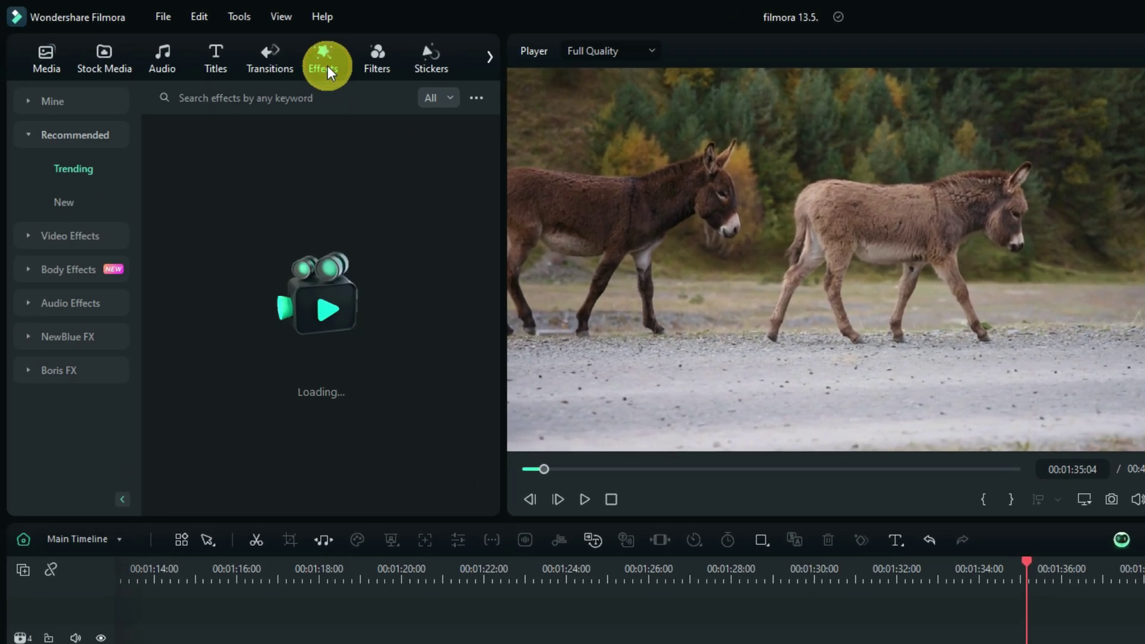
left_click(292, 97)
type("corner pin")
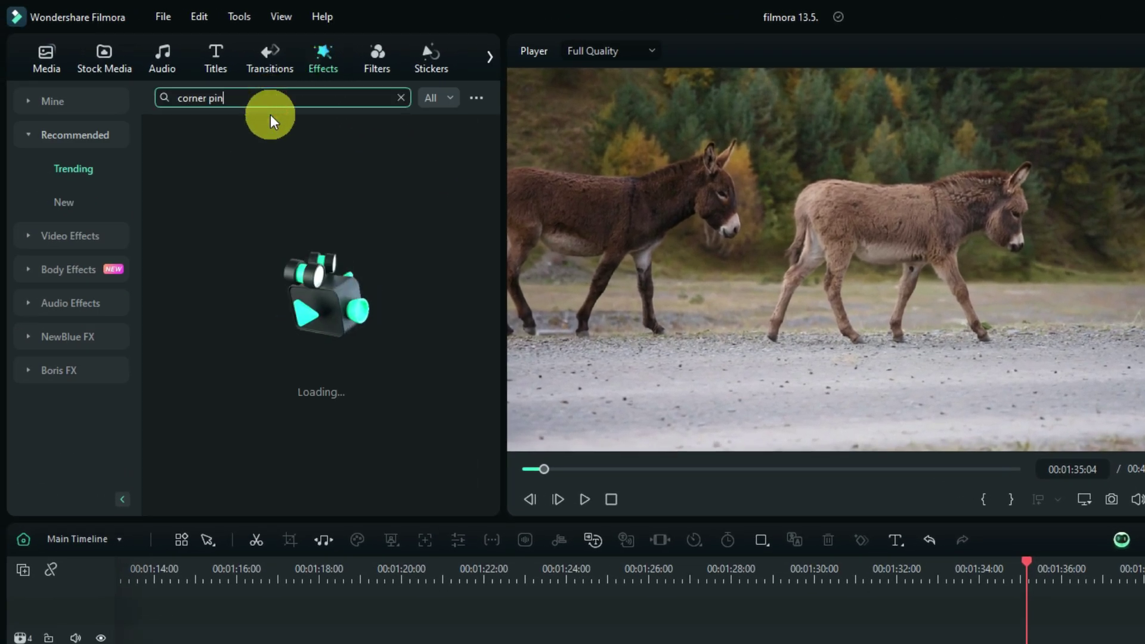
key("Return")
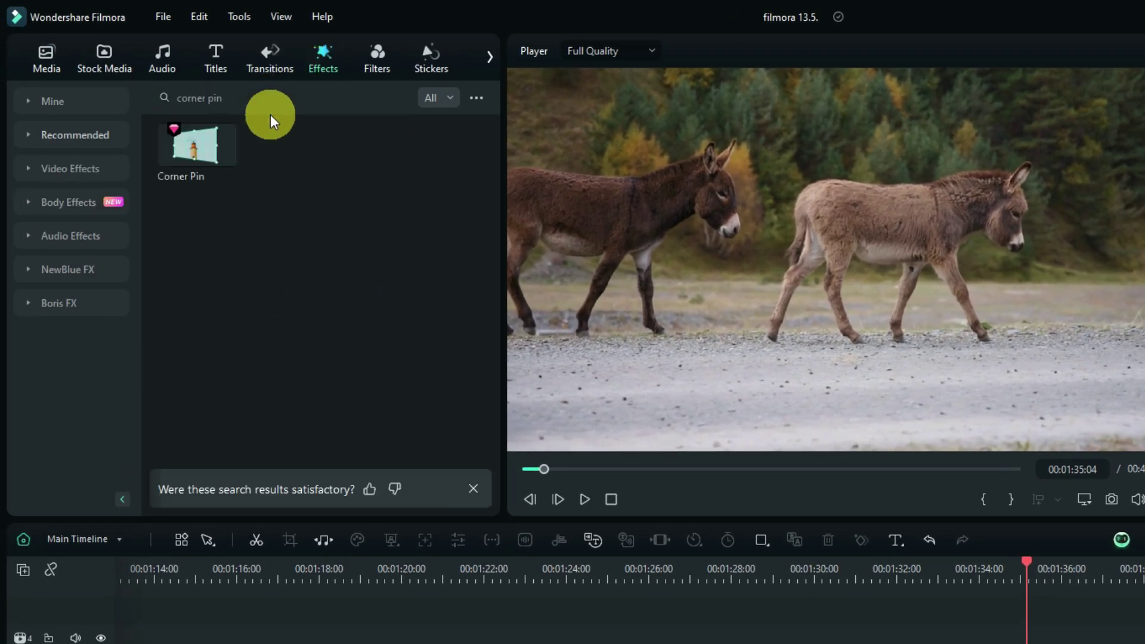
Step: Apply the Corner Pin effect from the favorites to the mob 3 clip on the timeline
left_click(92, 106)
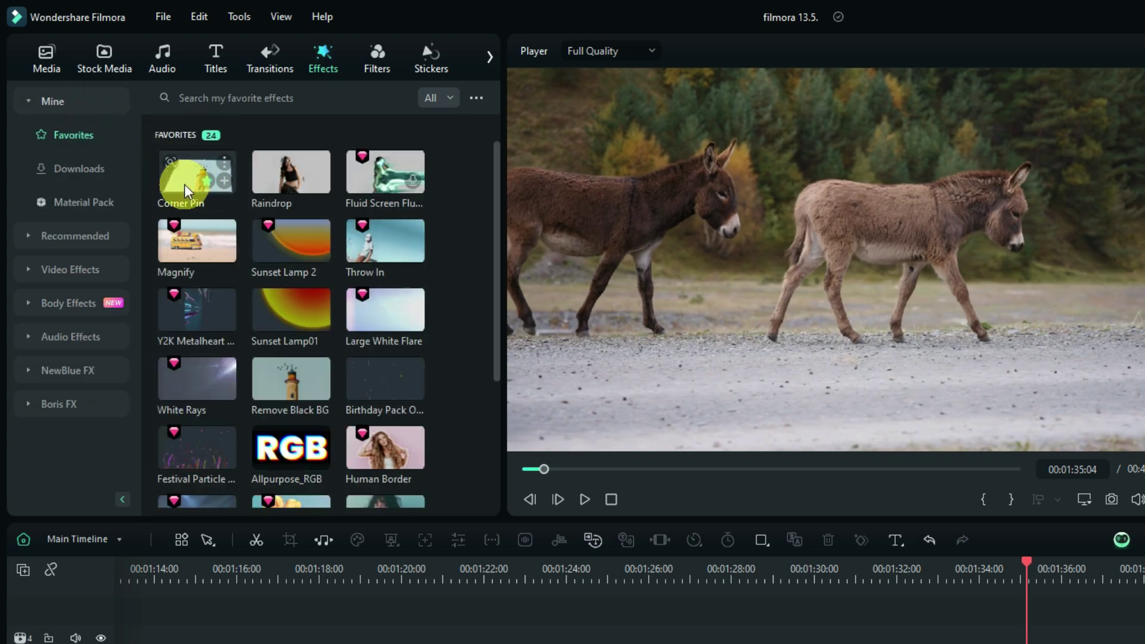
left_click_drag(184, 189, 803, 643)
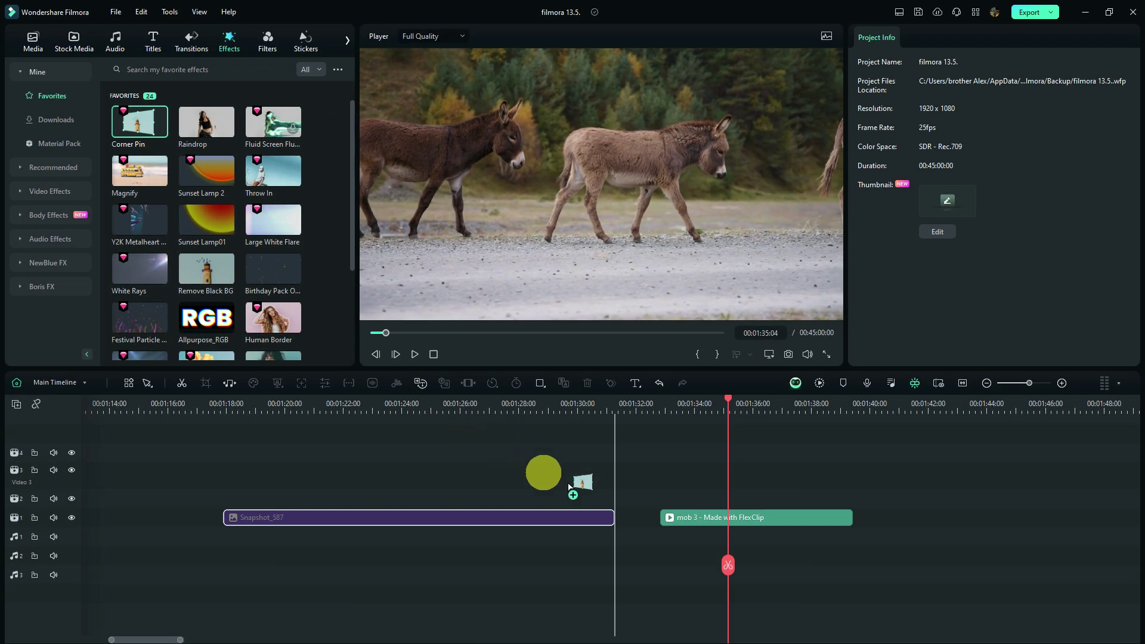
left_click_drag(569, 486, 707, 517)
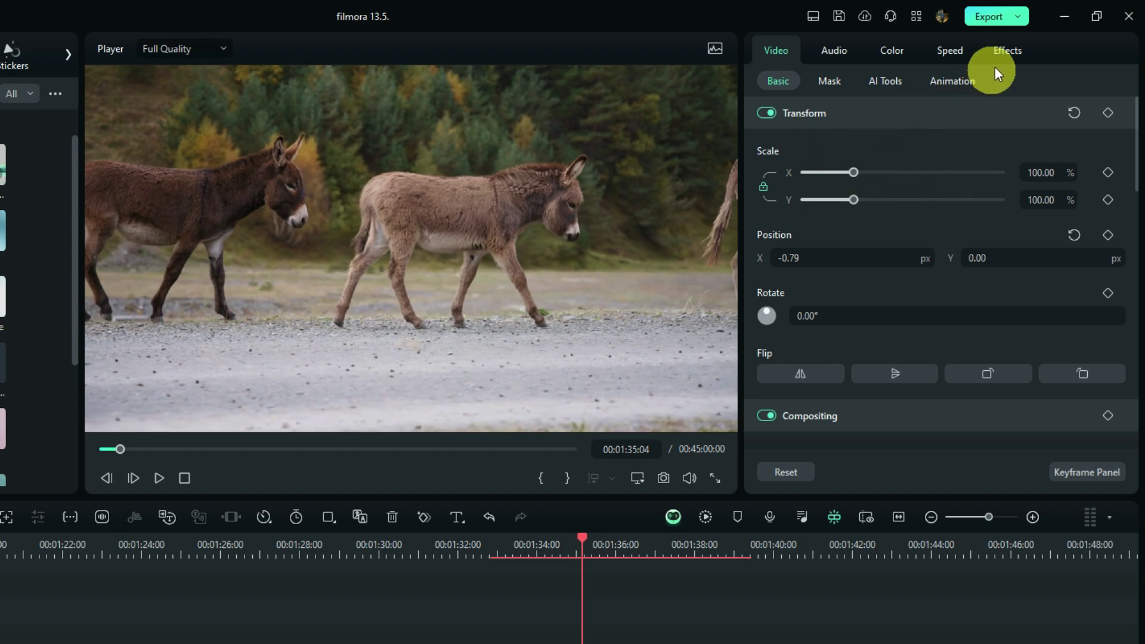
Step: Set the mob 3 clip's Corner Pin upper-left corner to X 188 and Y 88 px
left_click(1010, 53)
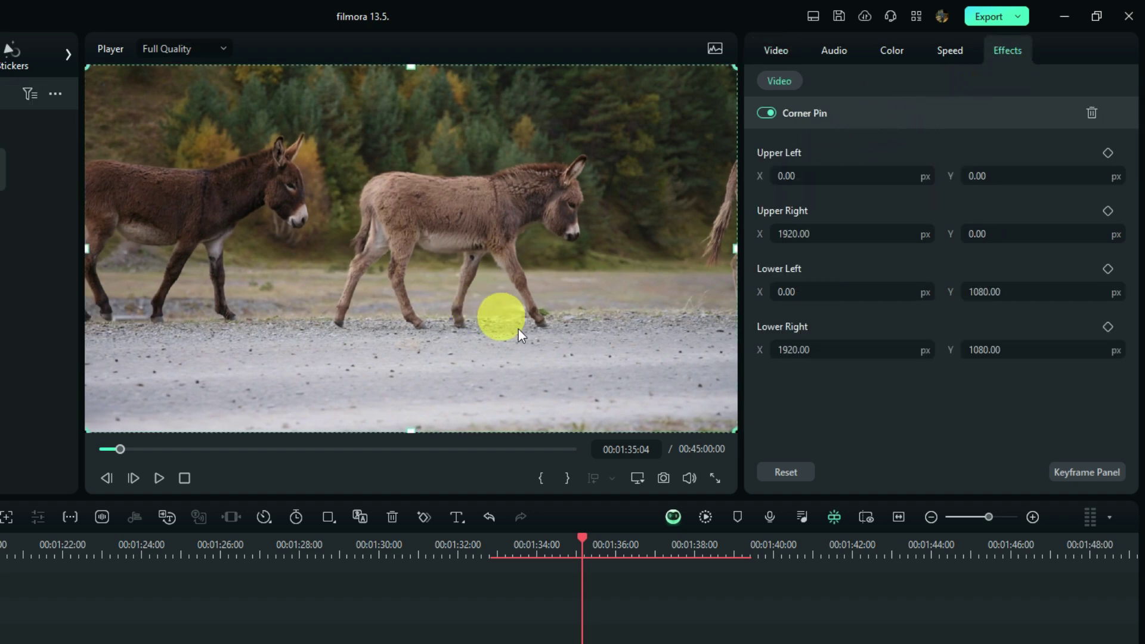
left_click(636, 475)
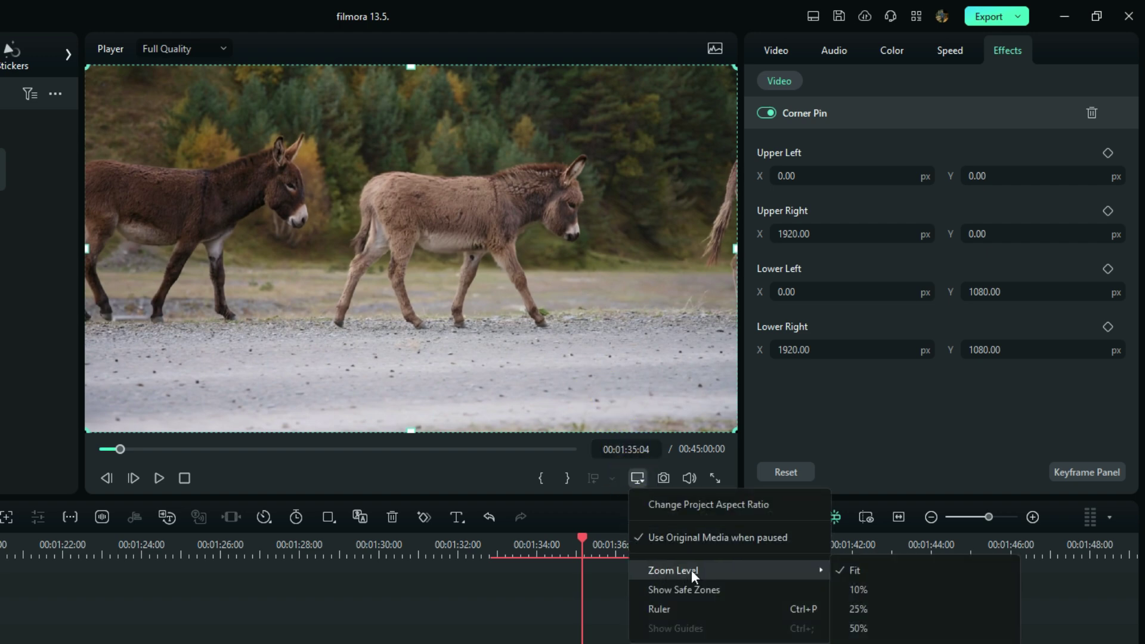
left_click(452, 260)
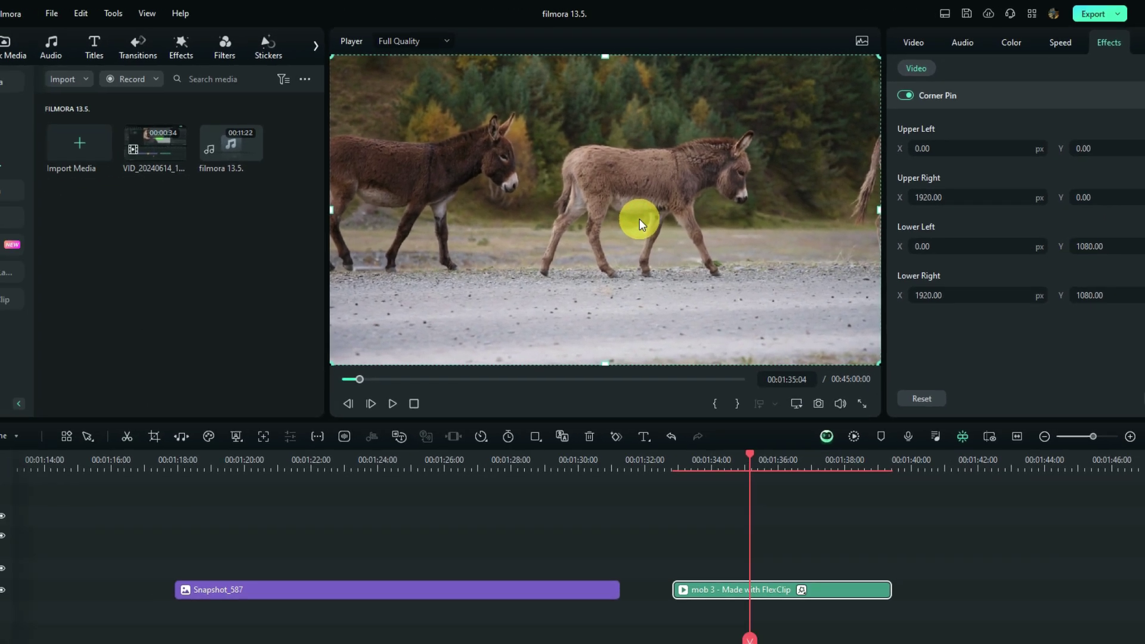
scroll(639, 219, "down", 1)
scroll(639, 219, "down", 1)
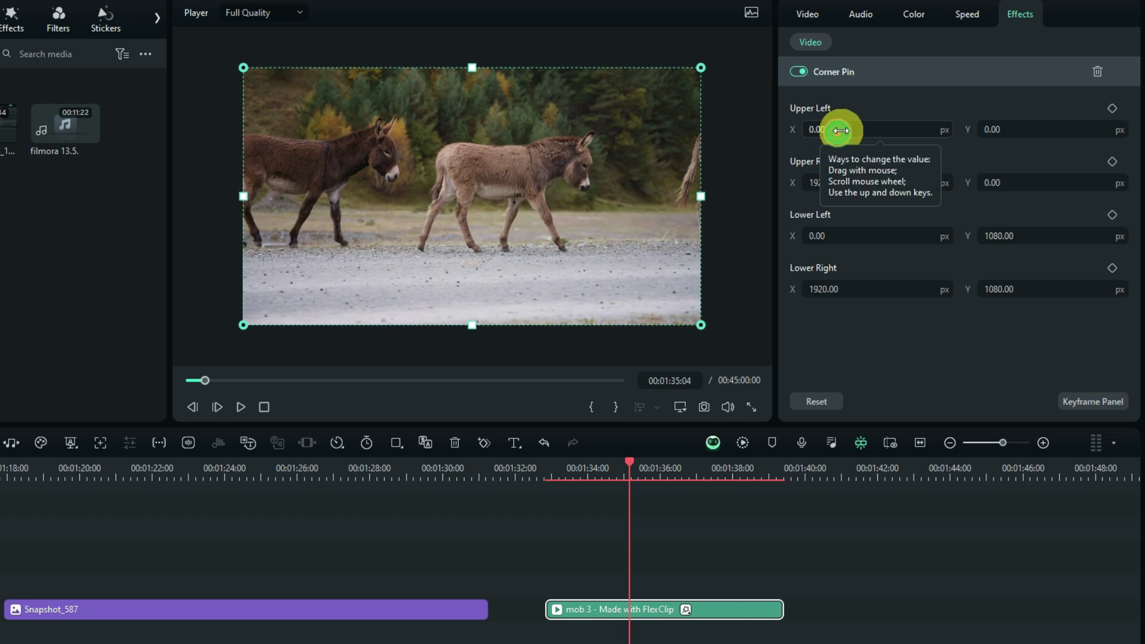
left_click_drag(840, 131, 838, 132)
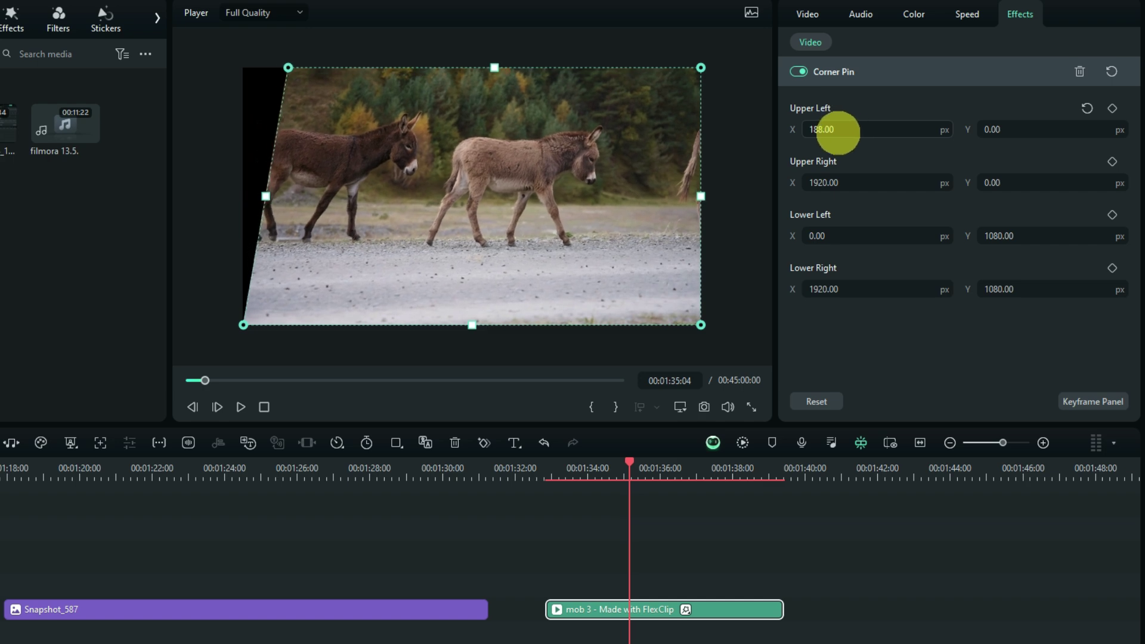
left_click_drag(1010, 129, 1007, 131)
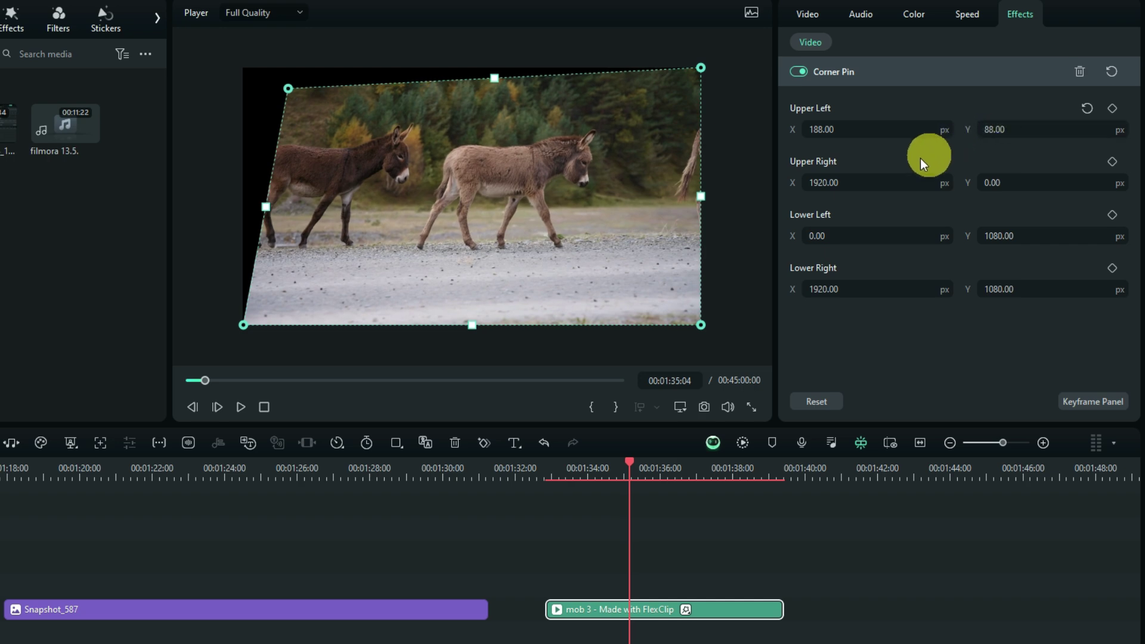
Step: Move the Corner Pin's upper-right corner inward to about X 1643 and Y 99 px
left_click(862, 180)
left_click_drag(862, 181, 912, 171)
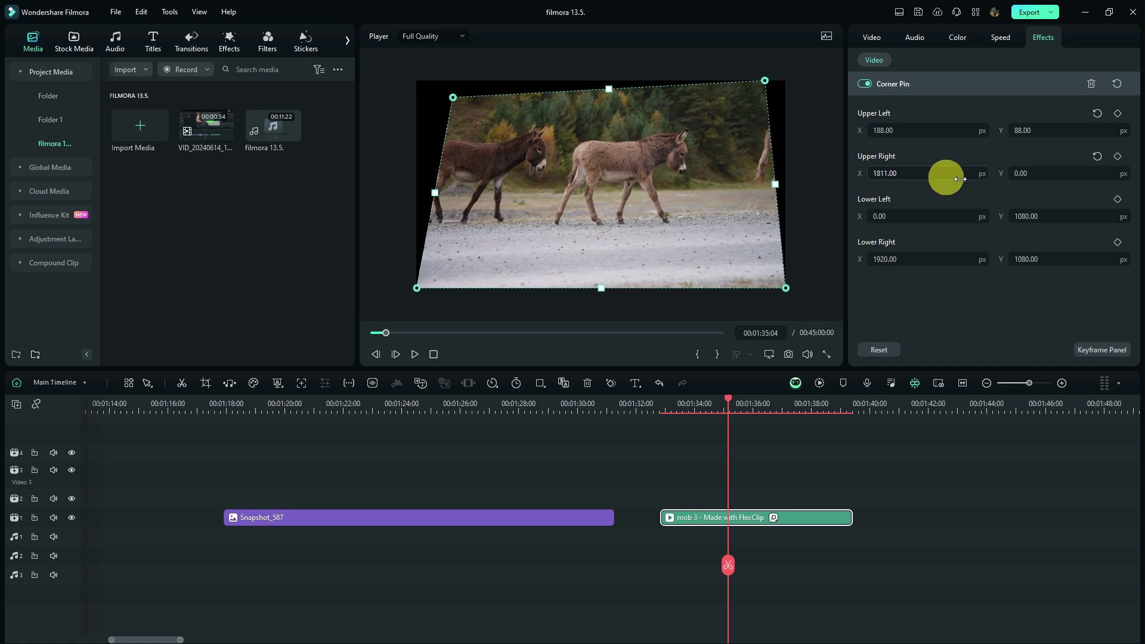
left_click_drag(1028, 173, 1028, 174)
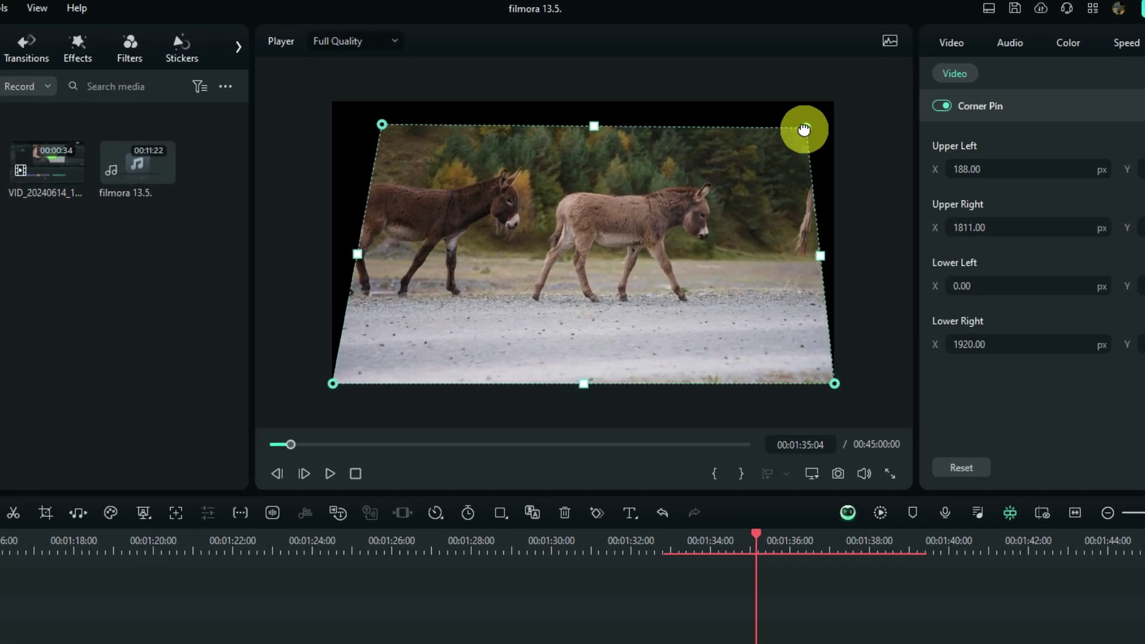
left_click_drag(804, 129, 733, 99)
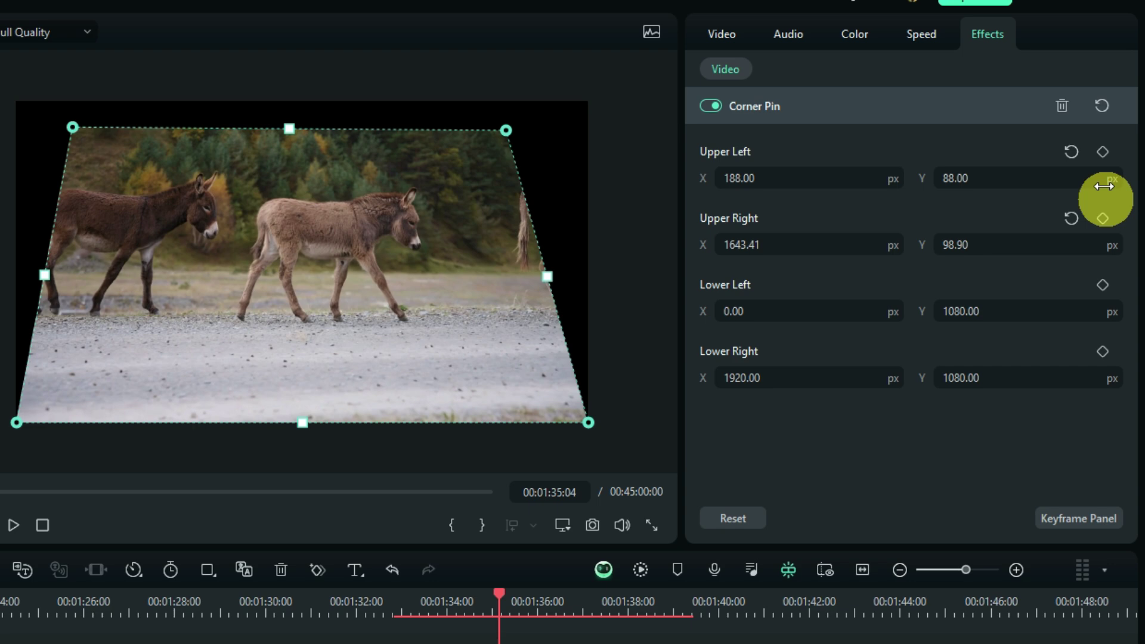
Step: Add keyframes for all four Corner Pin corners of the mob 3 clip at 00:01:35:04
left_click(1102, 152)
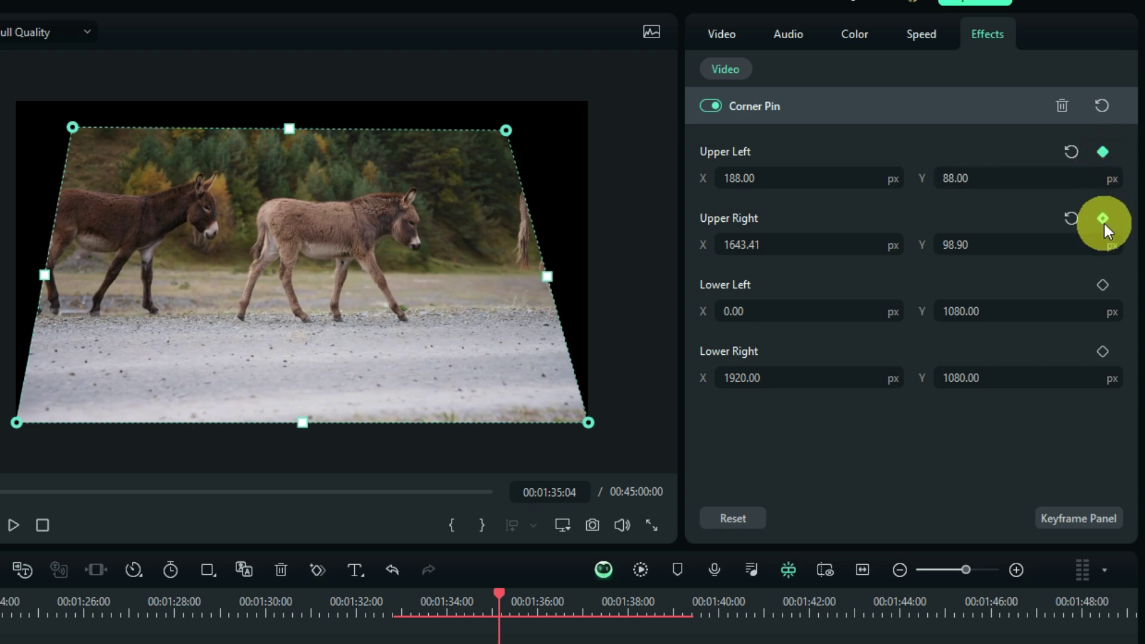
left_click(1102, 218)
left_click(1103, 284)
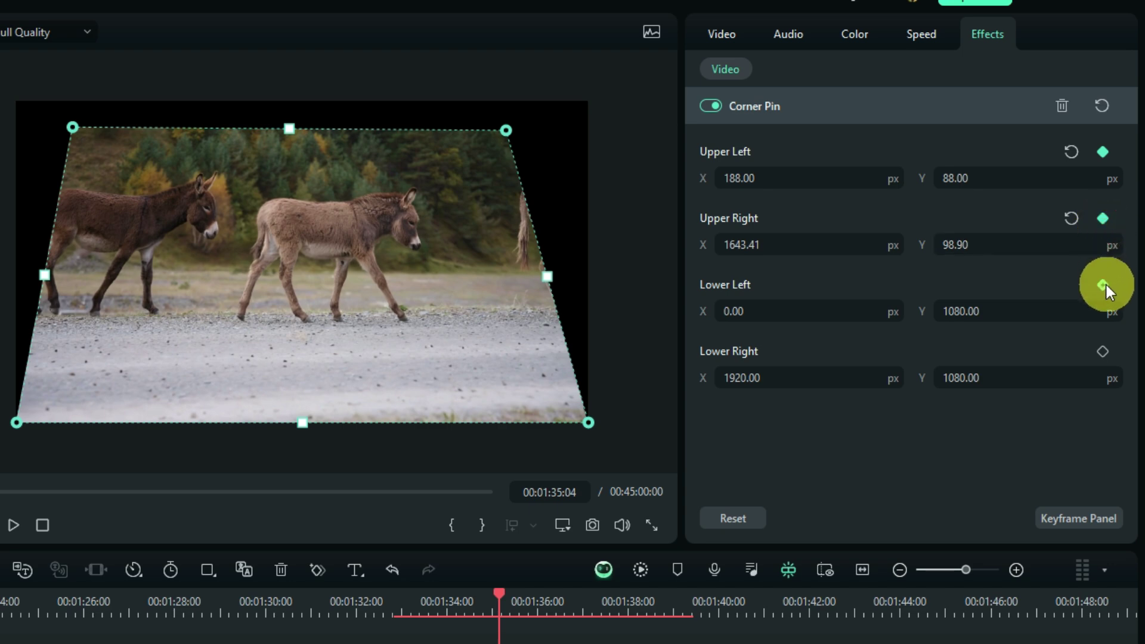
left_click(1102, 352)
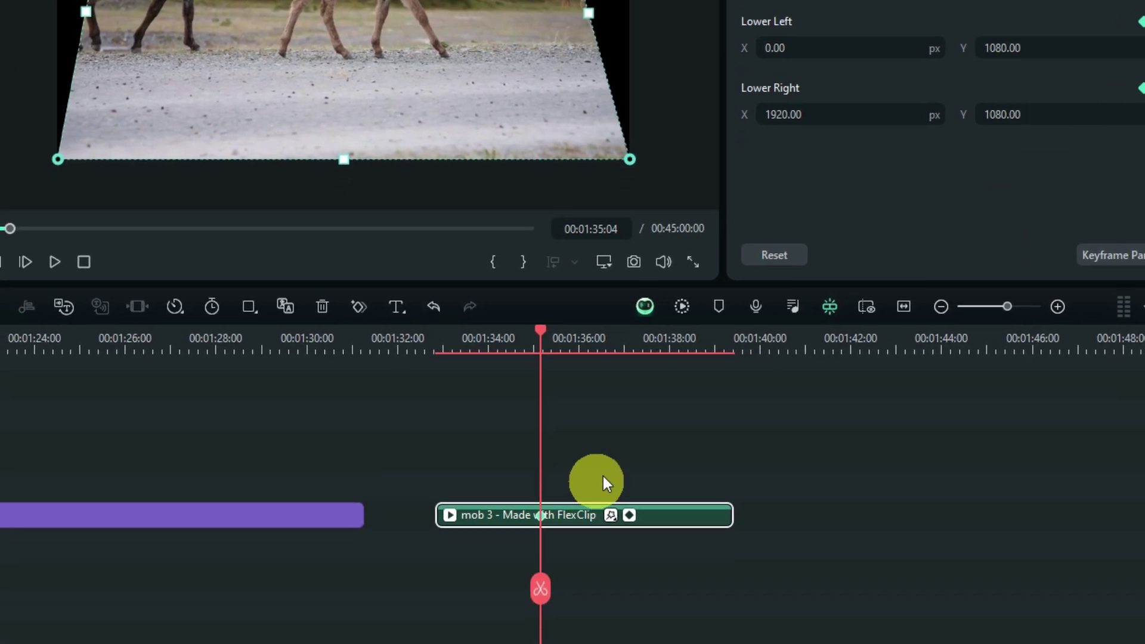
Step: At 00:01:36:19, increase the upper-left corner's Y value to make a second Corner Pin keyframe
scroll(776, 643, "up", 3)
left_click_drag(543, 325, 757, 363)
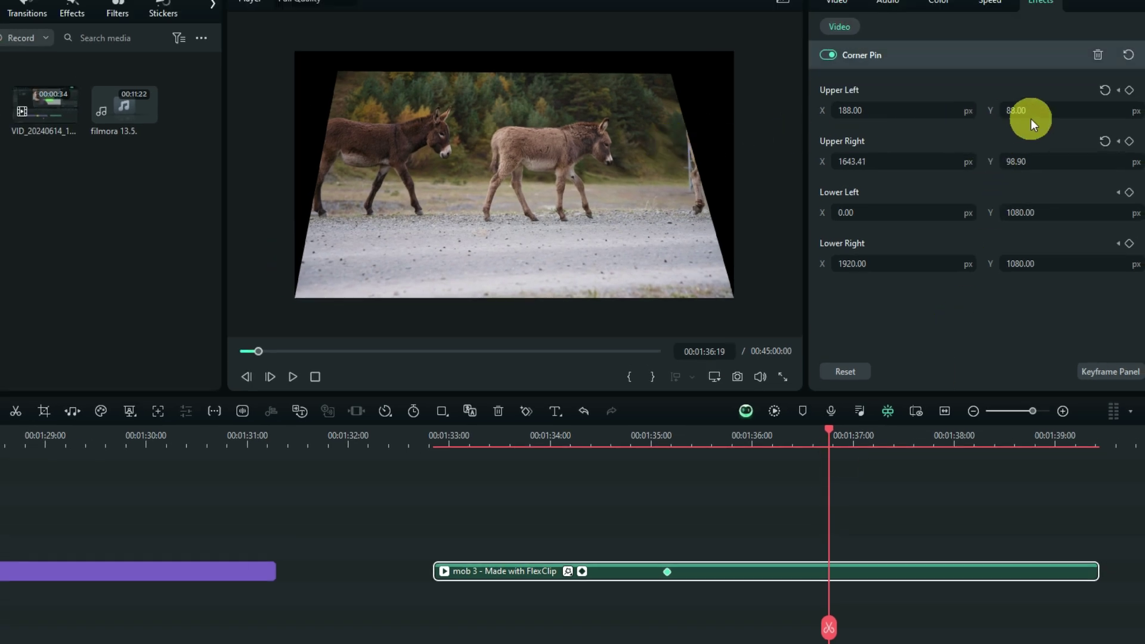
left_click_drag(1024, 111, 1043, 110)
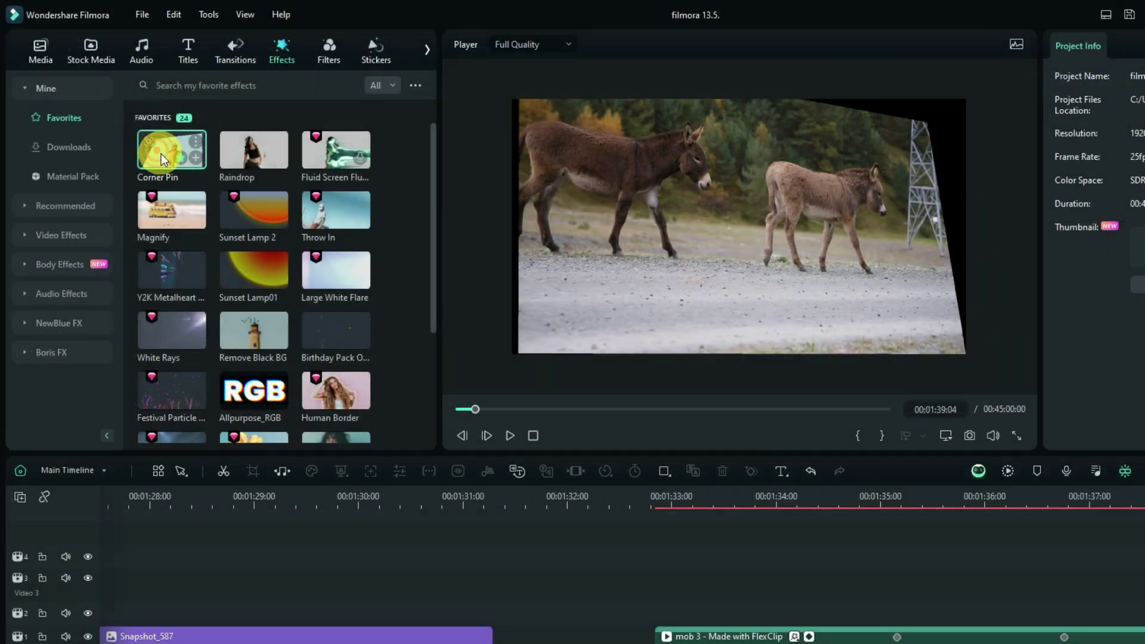
Step: Place the Raindrop effect on the track directly above the mob 3 clip
mouse_move(210, 159)
left_mouse_down()
mouse_move(445, 299)
mouse_move(683, 522)
mouse_move(668, 533)
left_mouse_up()
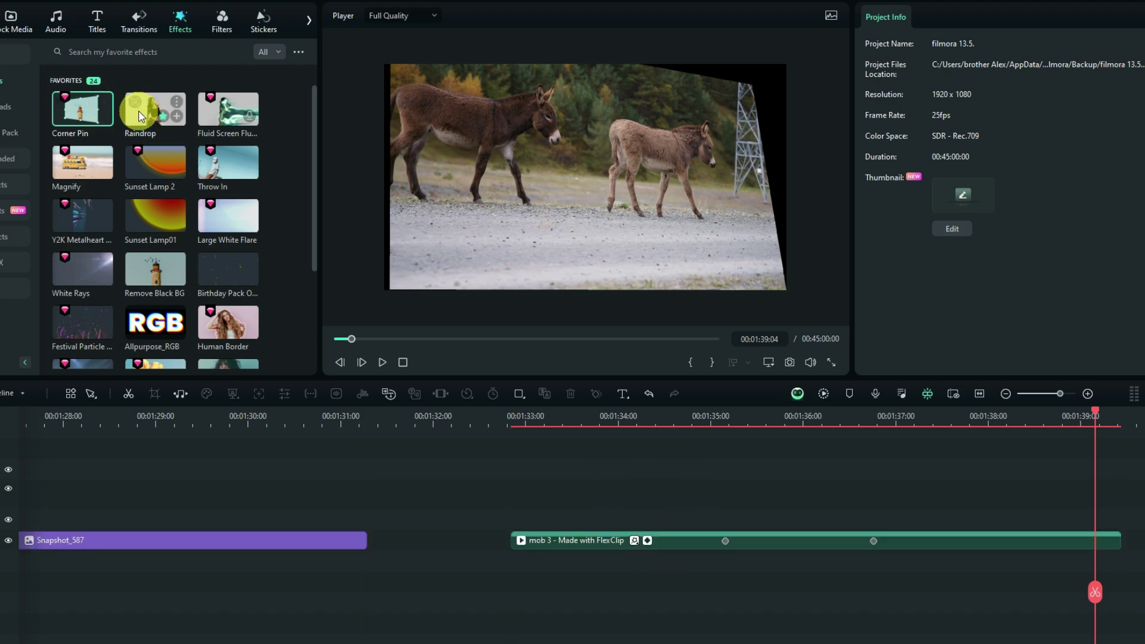
left_click_drag(153, 109, 554, 508)
left_click(628, 496)
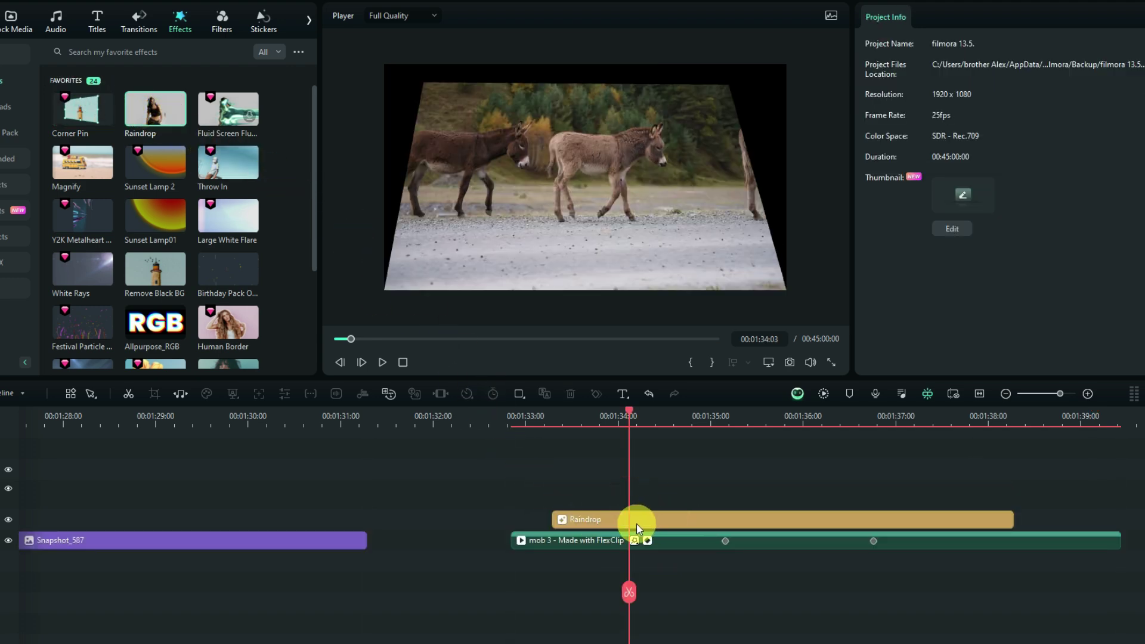
Step: Try to apply the Corner Pin effect to the Raindrop effect and the Text Here title
left_click(663, 495)
left_click_drag(74, 124, 633, 543)
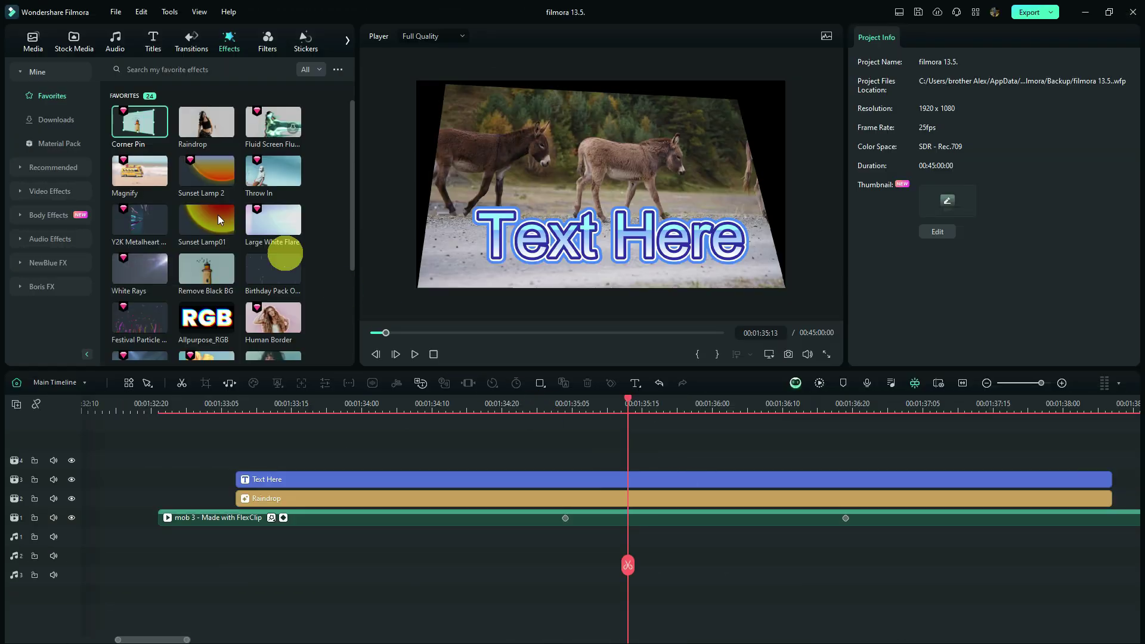
mouse_move(139, 124)
left_mouse_down()
mouse_move(268, 248)
mouse_move(429, 462)
mouse_move(427, 522)
mouse_move(432, 488)
mouse_move(431, 511)
mouse_move(403, 424)
mouse_move(140, 128)
left_mouse_up()
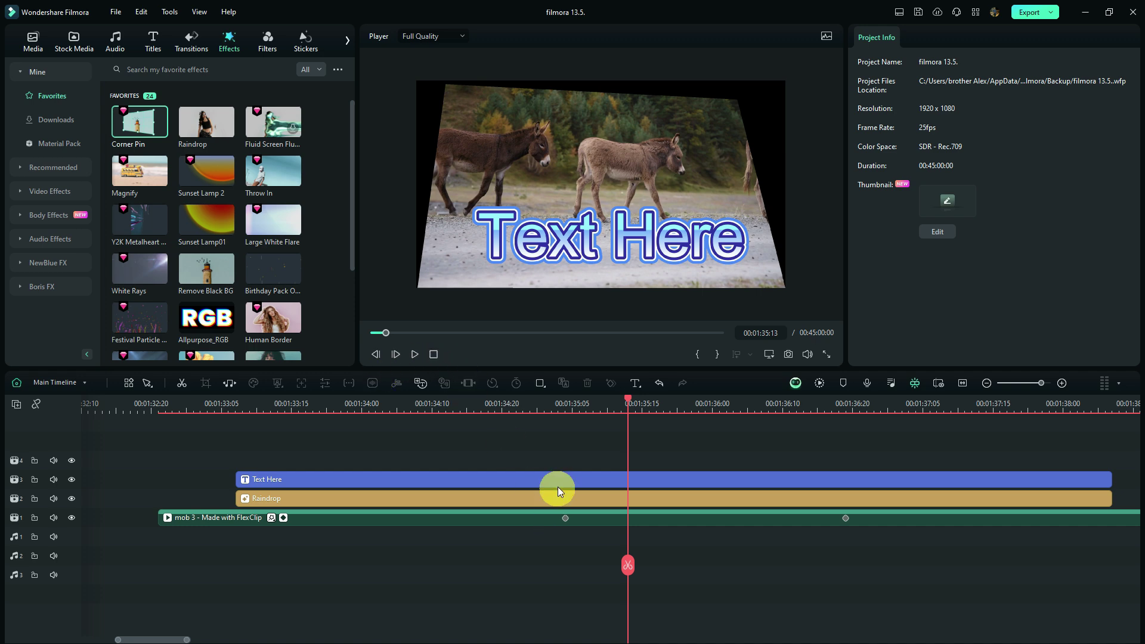
Step: Convert the Text Here title into a compound clip, keeping the suggested name Compound Clip 2
left_click(601, 481)
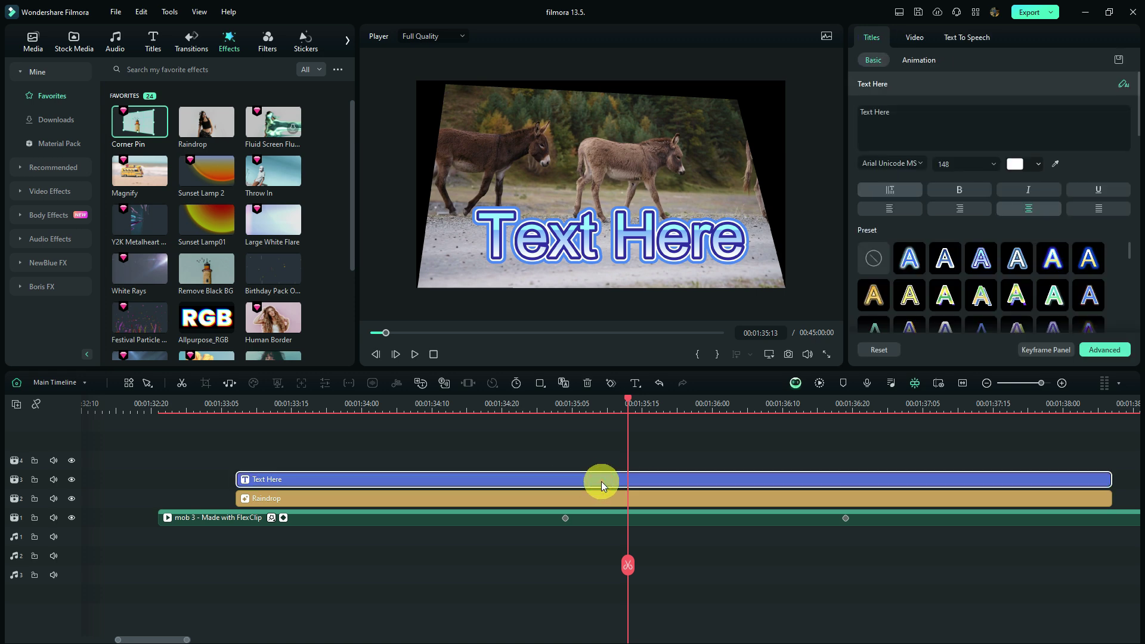
right_click(601, 481)
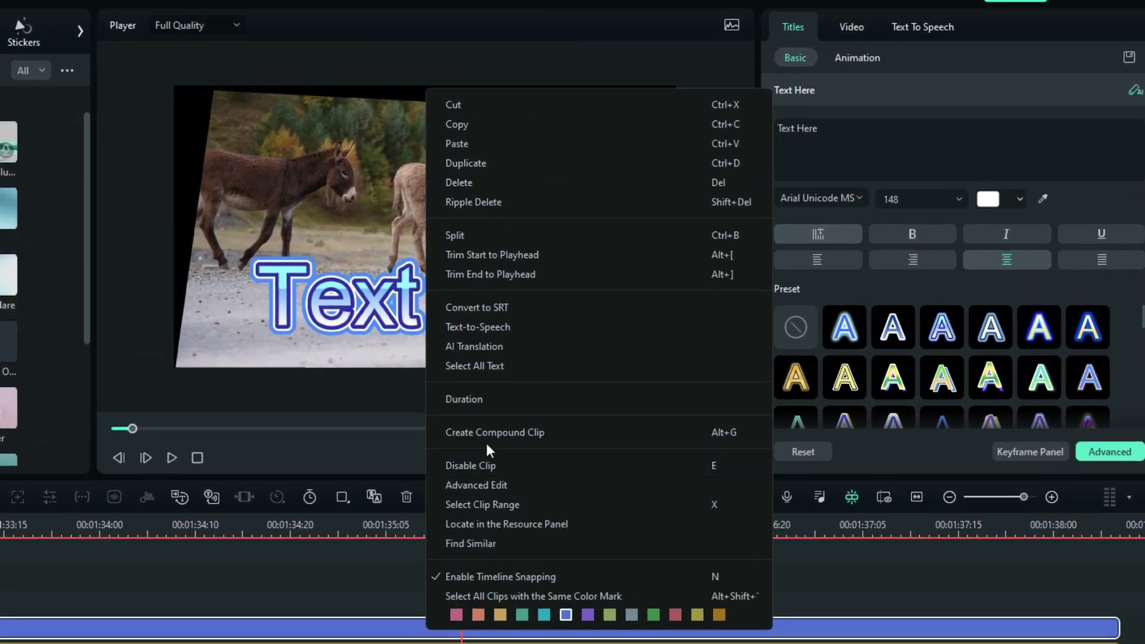
left_click(501, 420)
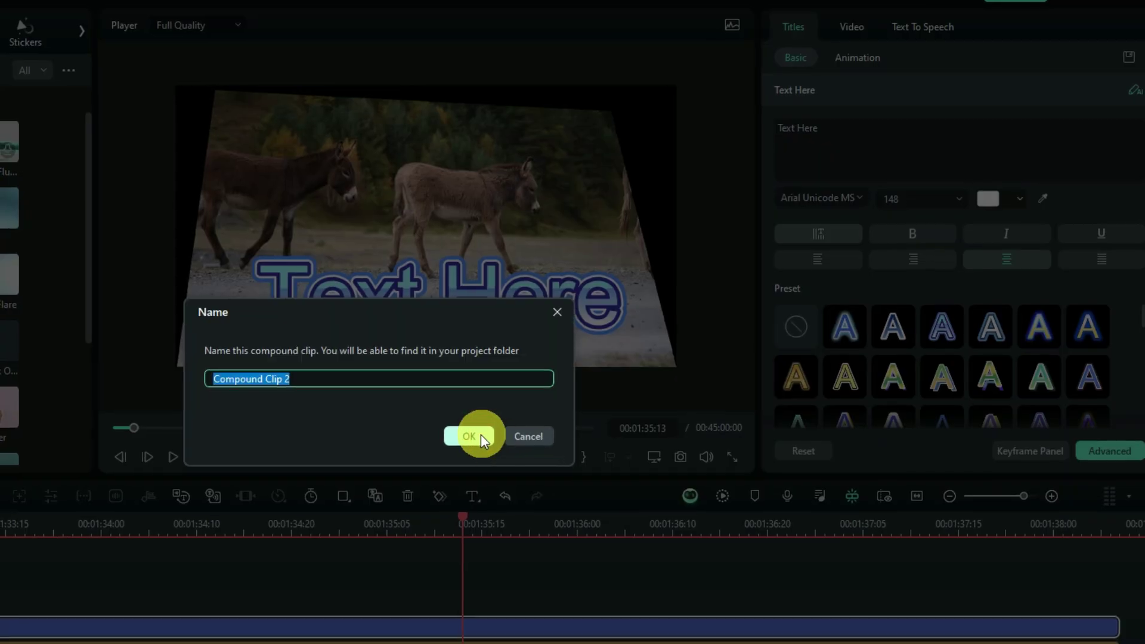
left_click(468, 435)
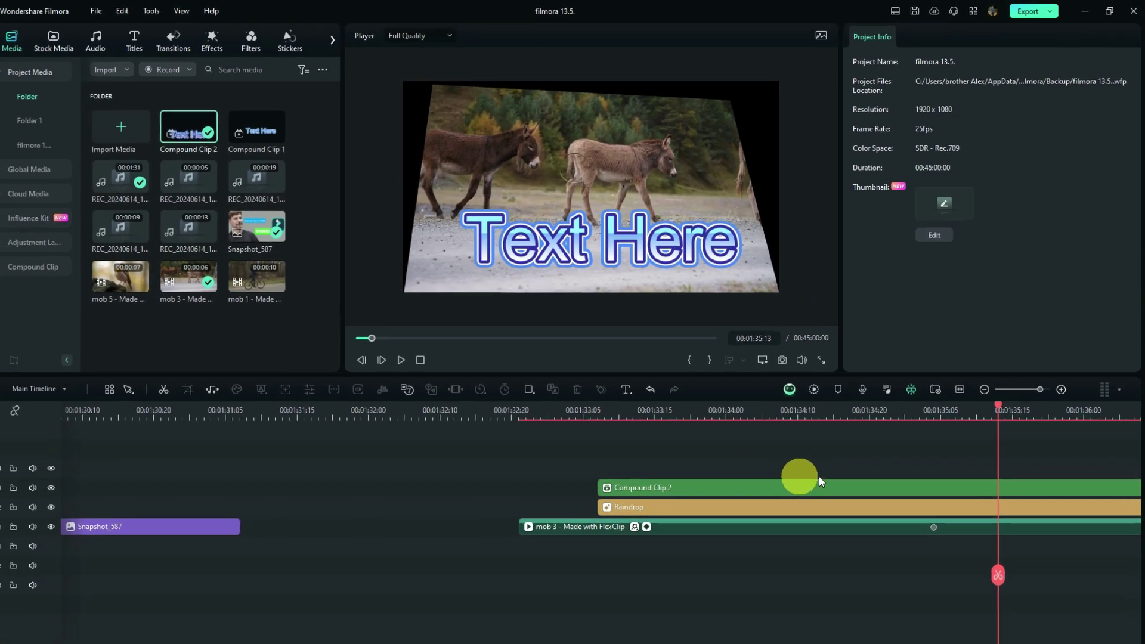
Step: Apply the Corner Pin effect from the favorites to Compound Clip 2
left_click(212, 41)
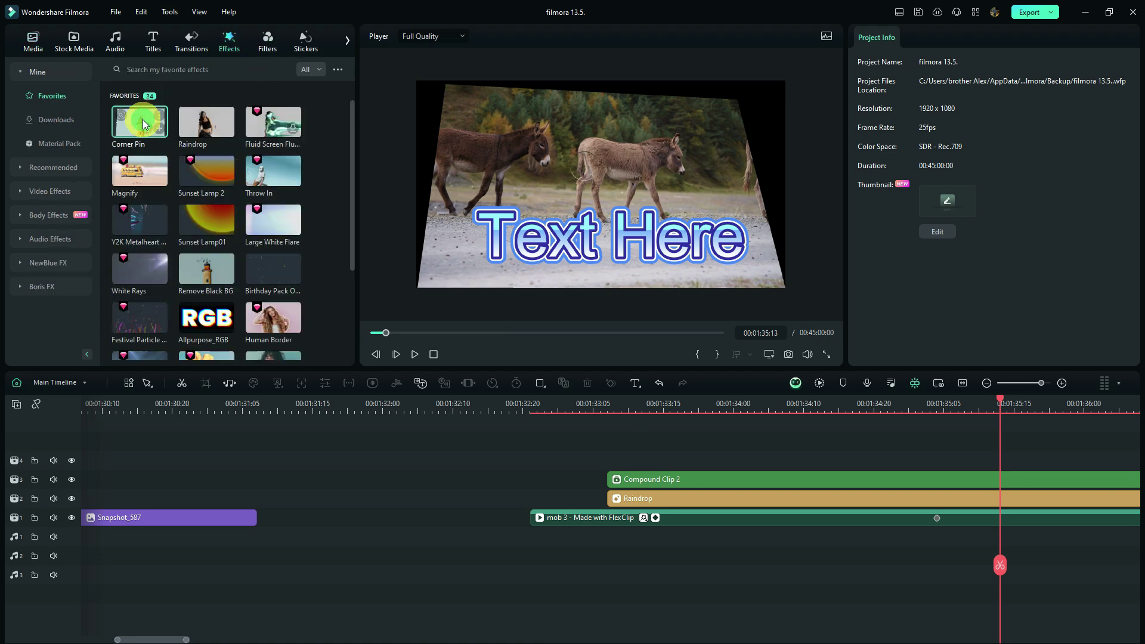
left_click_drag(144, 124, 672, 471)
left_click_drag(680, 480, 684, 478)
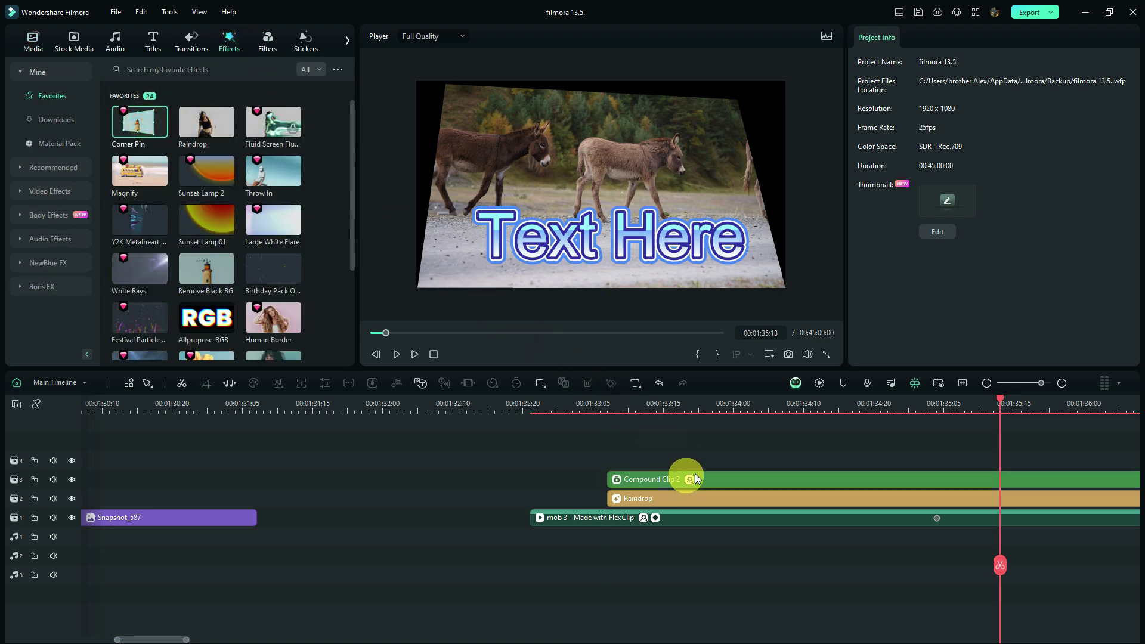
Step: Pull the upper-right Corner Pin corner of Compound Clip 2 inward and down in the preview
left_click(865, 479)
left_click(1043, 37)
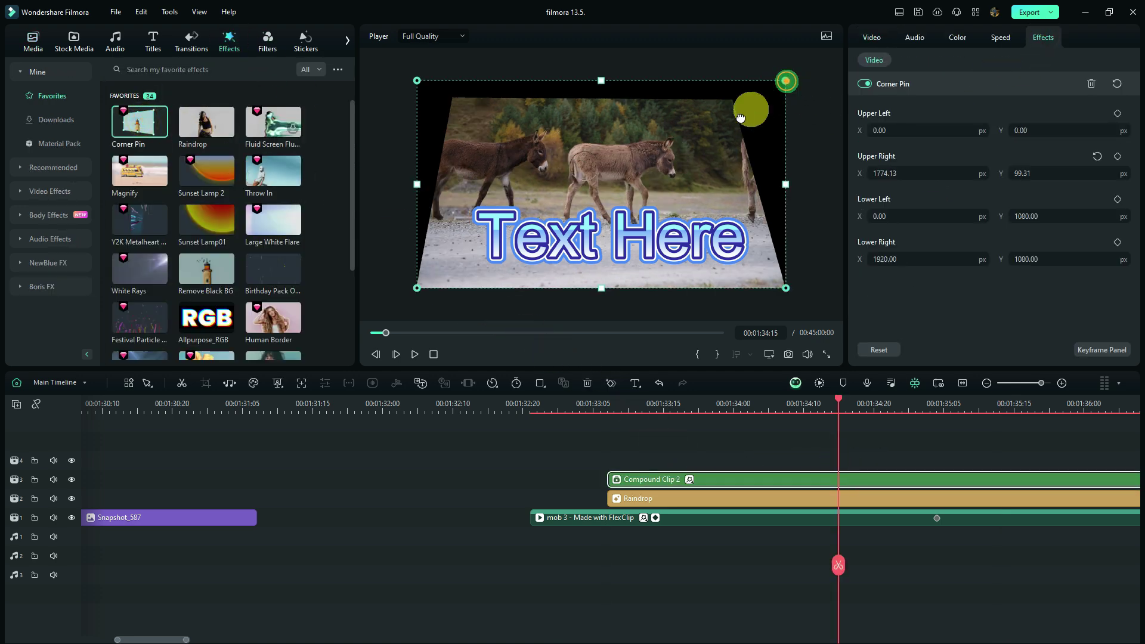
left_click_drag(784, 81, 661, 157)
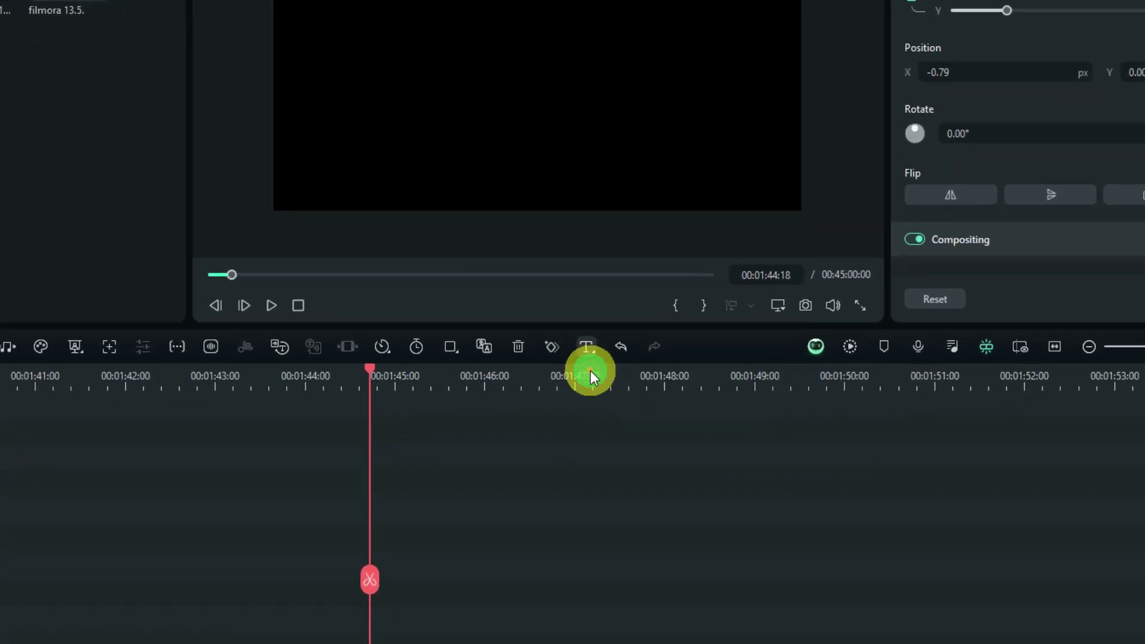
Step: Add a quick text title at the playhead, shift it slightly earlier on the timeline, and replace its placeholder text with the channel name
left_click(590, 370)
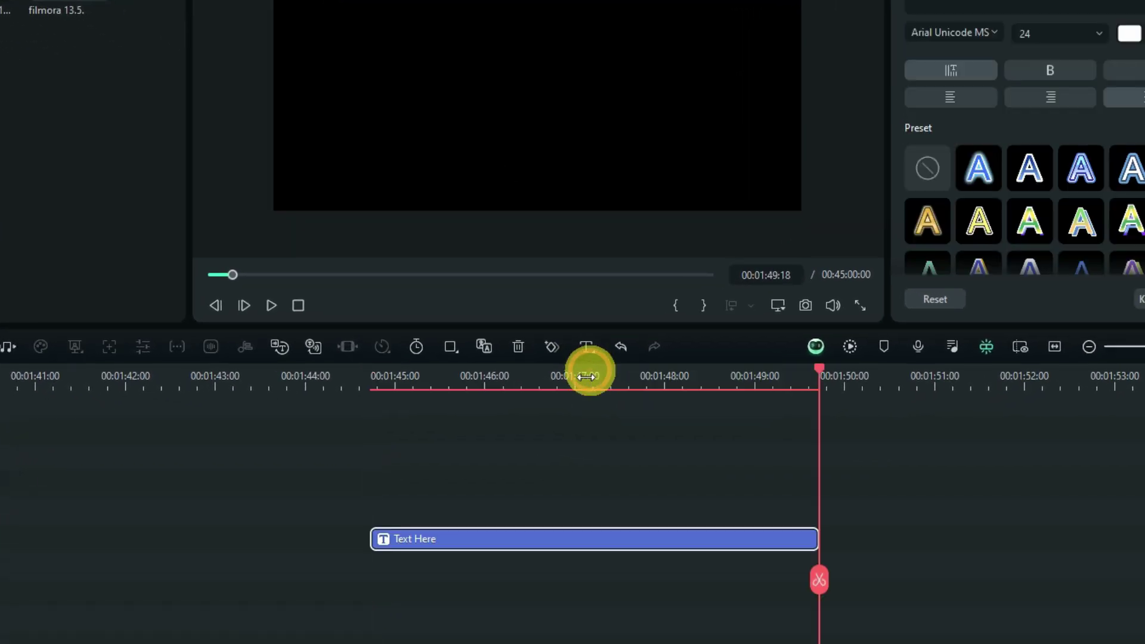
left_click_drag(459, 533, 374, 540)
left_click(409, 490)
left_click(504, 185)
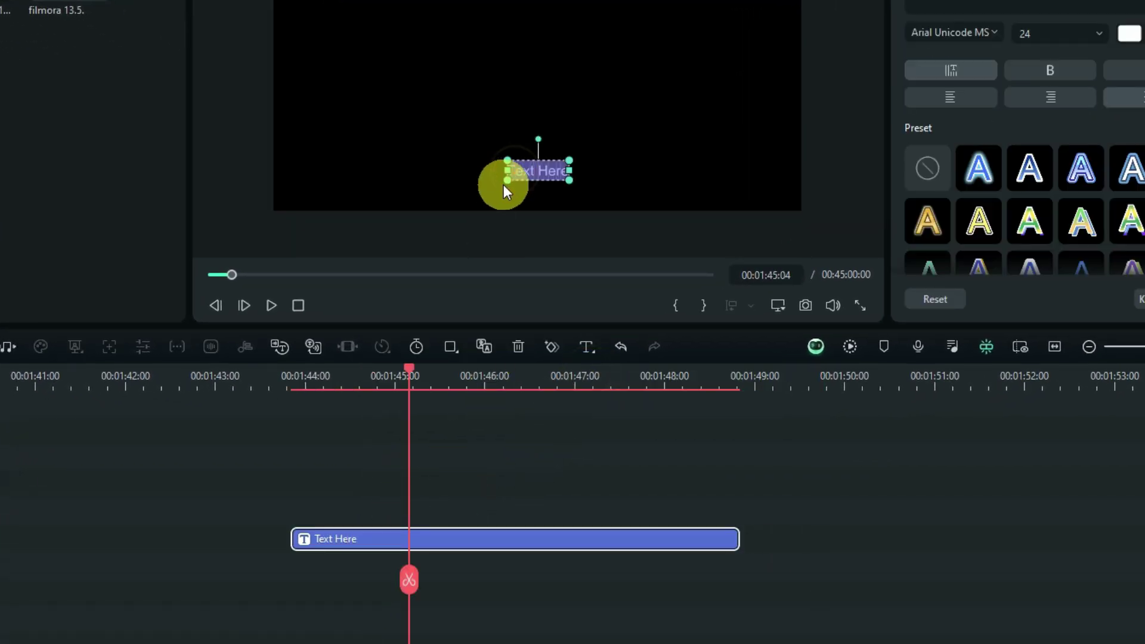
key("BackSpace")
type("Alex Edits")
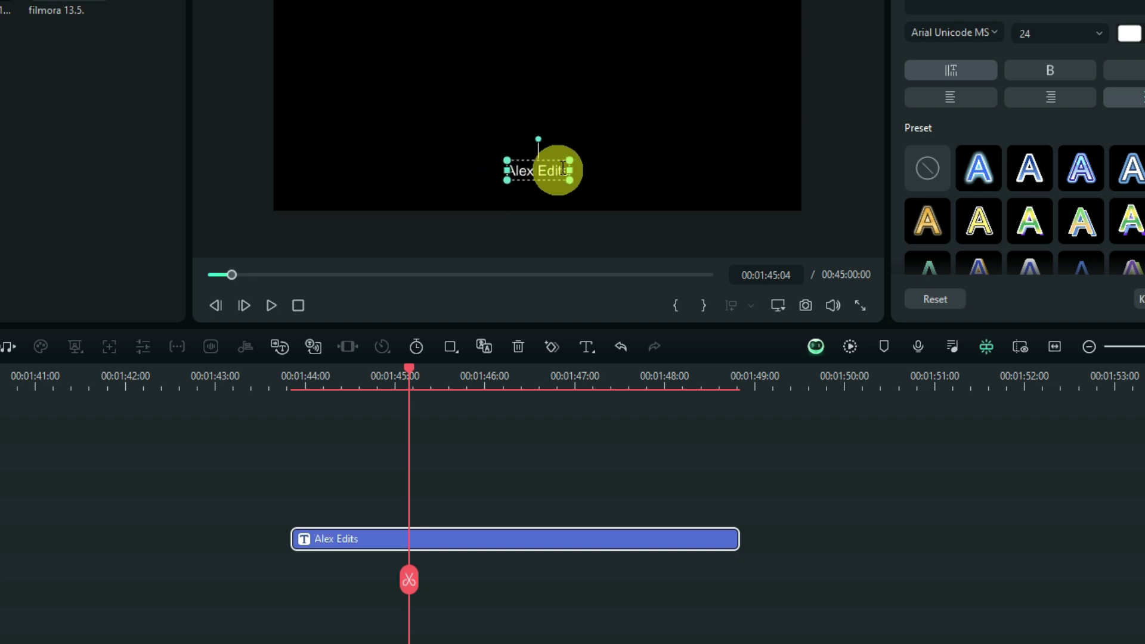
Step: Enlarge the title to size 78 in the middle of the frame, with a blue-outlined white preset and the Arial Black font
left_click_drag(566, 169, 549, 57)
left_click(963, 152)
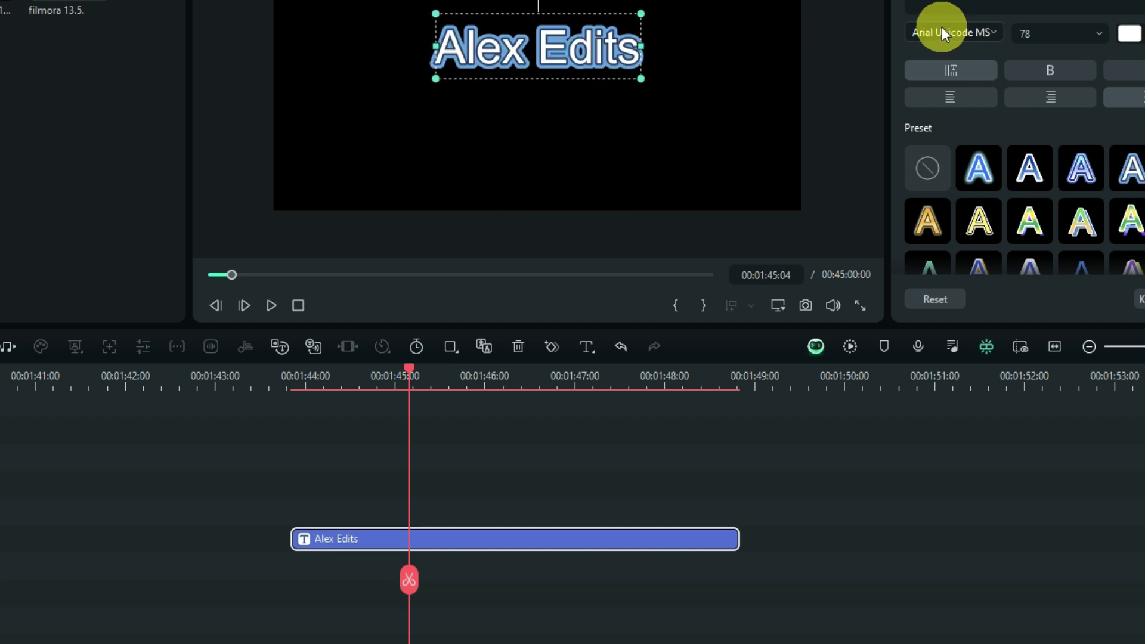
left_click(948, 32)
left_click(973, 116)
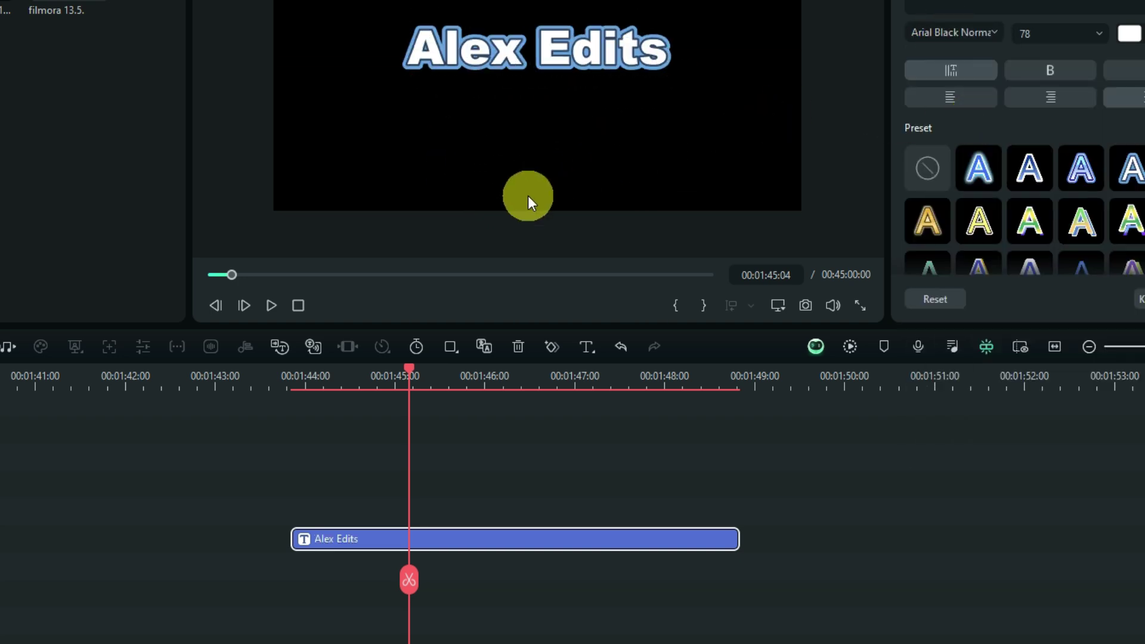
left_click(545, 192)
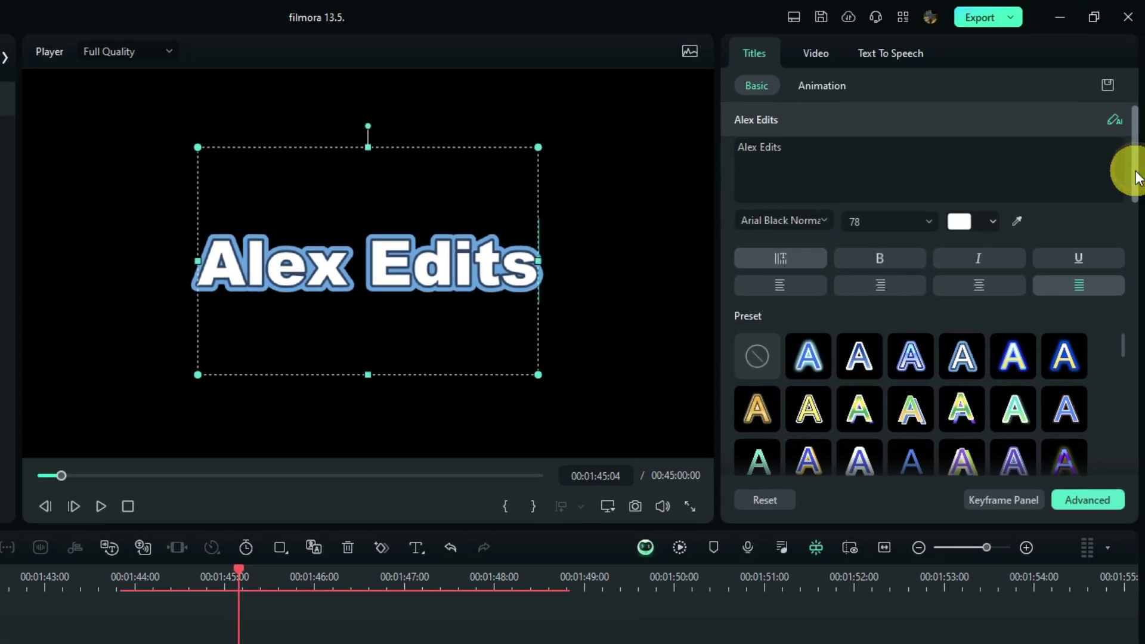
Step: Enable the title's Shape option with the upward arch type and set its strength to 170
left_click_drag(1136, 177, 1134, 209)
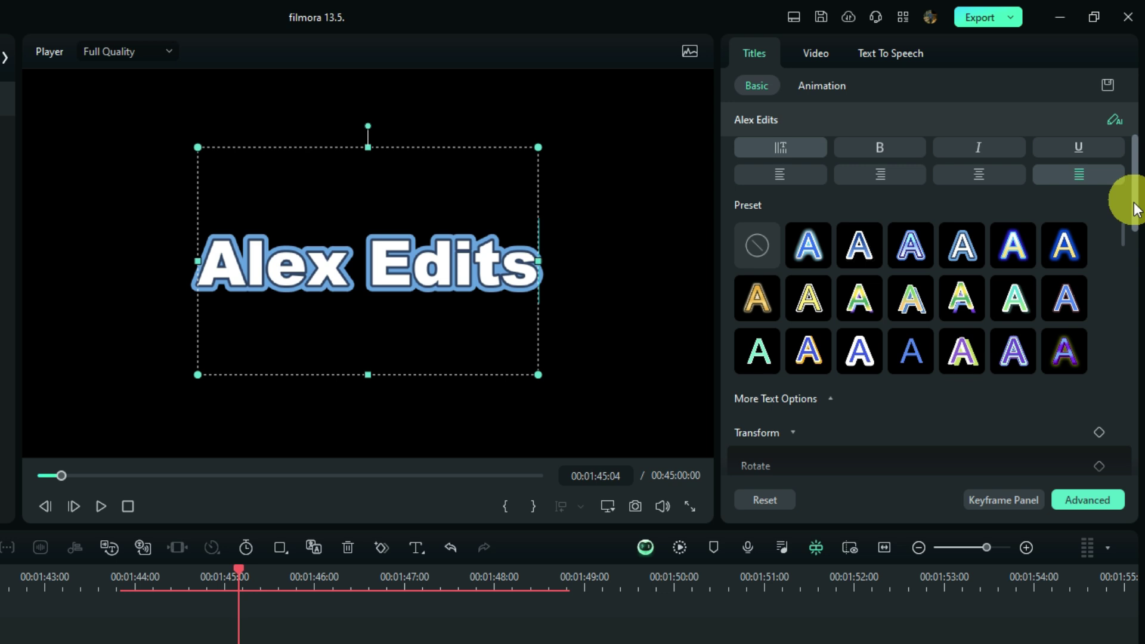
left_click_drag(1134, 209, 1127, 324)
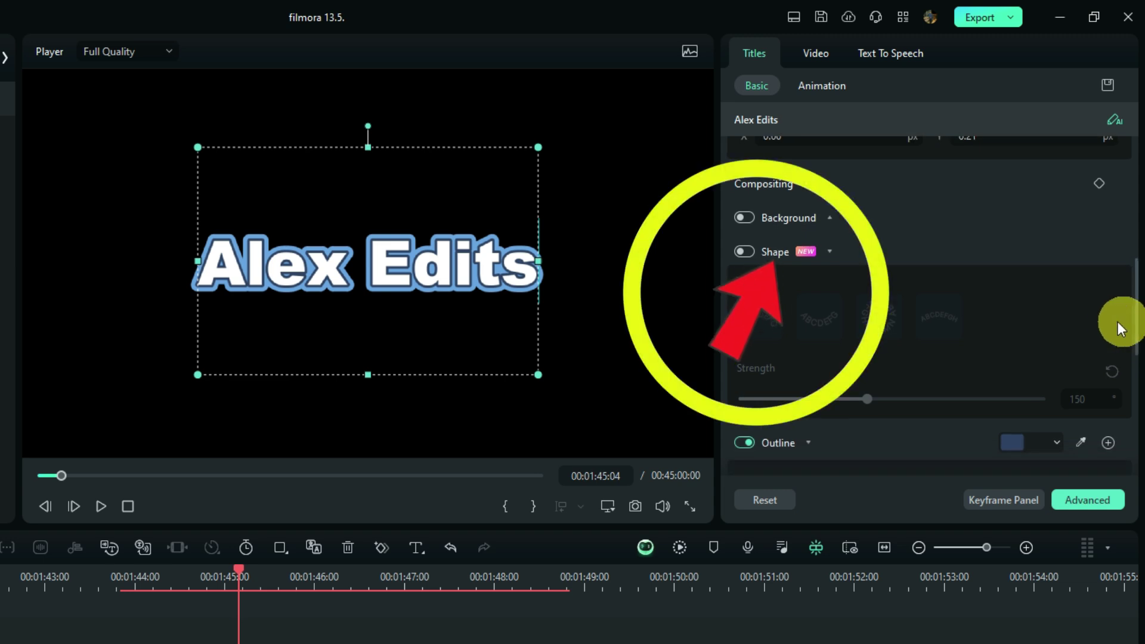
left_click(744, 252)
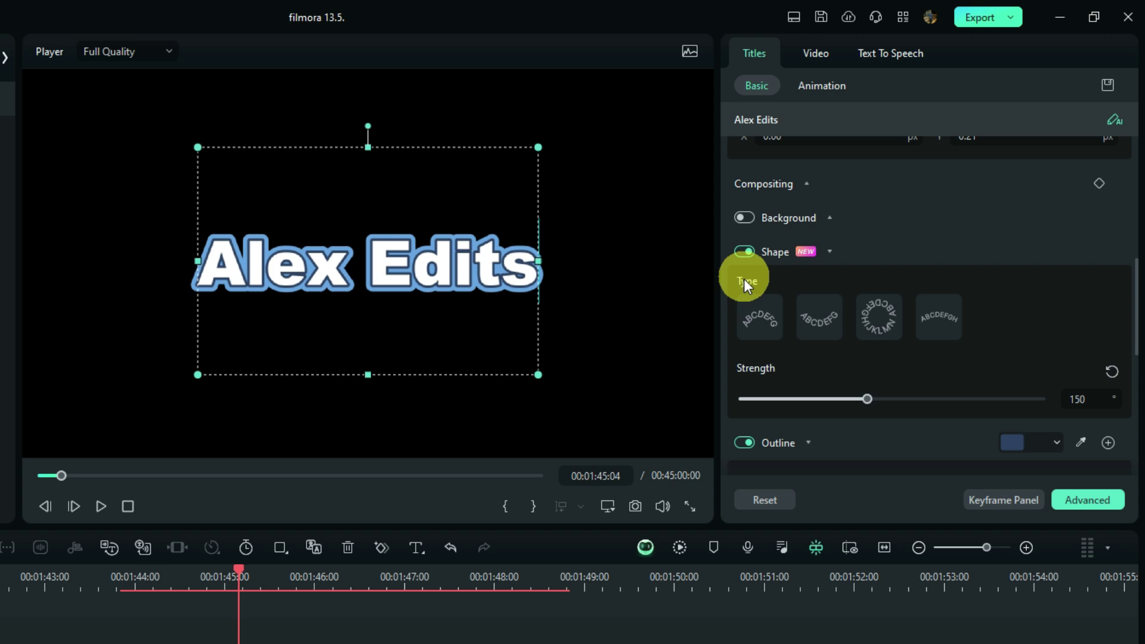
left_click(755, 321)
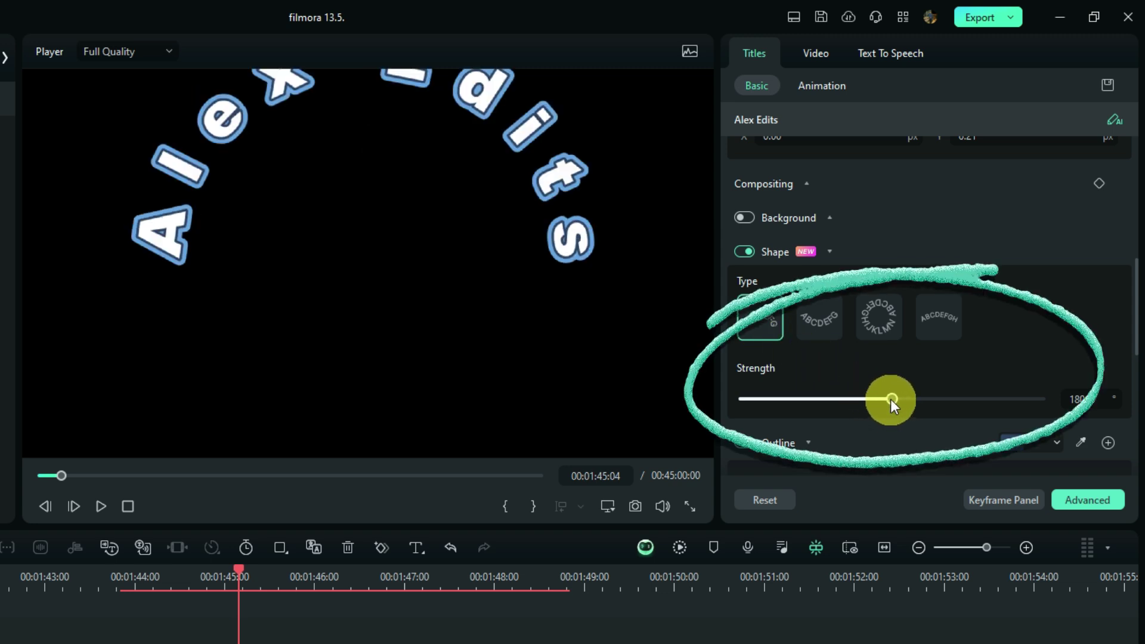
mouse_move(889, 399)
left_mouse_down()
mouse_move(828, 402)
mouse_move(896, 409)
mouse_move(821, 399)
mouse_move(882, 397)
mouse_move(943, 418)
mouse_move(885, 416)
mouse_move(884, 403)
left_mouse_up()
Step: Flatten the arched title's guide circle into an ellipse in the preview by lowering its upper edge and slightly narrowing it
left_click(364, 302)
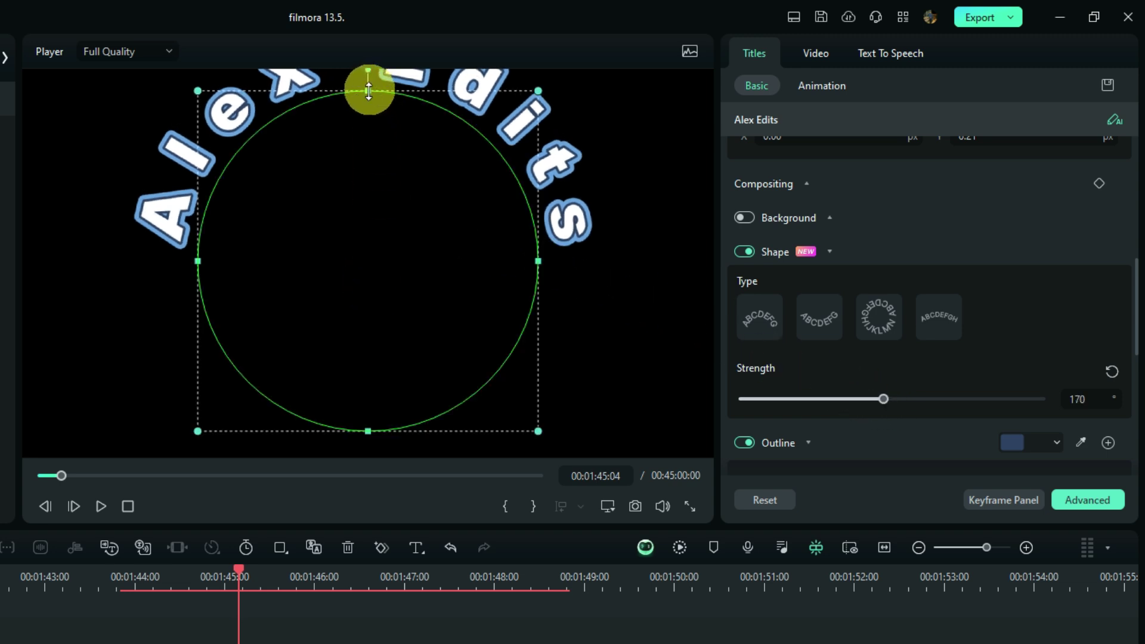
left_click_drag(368, 90, 360, 176)
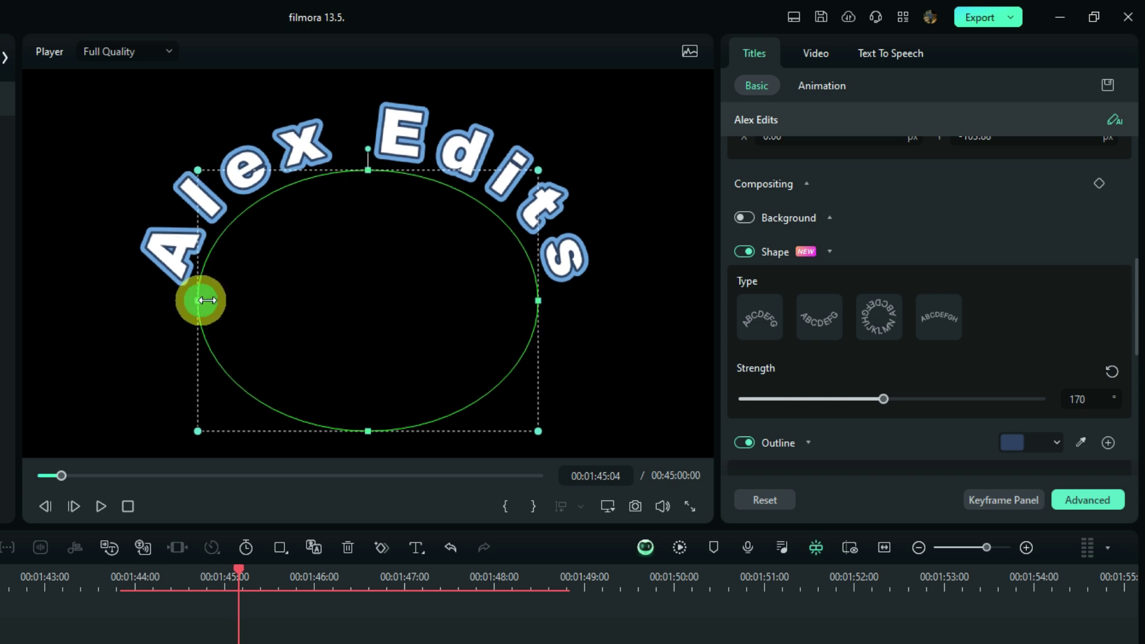
mouse_move(201, 300)
left_mouse_down()
mouse_move(281, 306)
mouse_move(202, 309)
left_mouse_up()
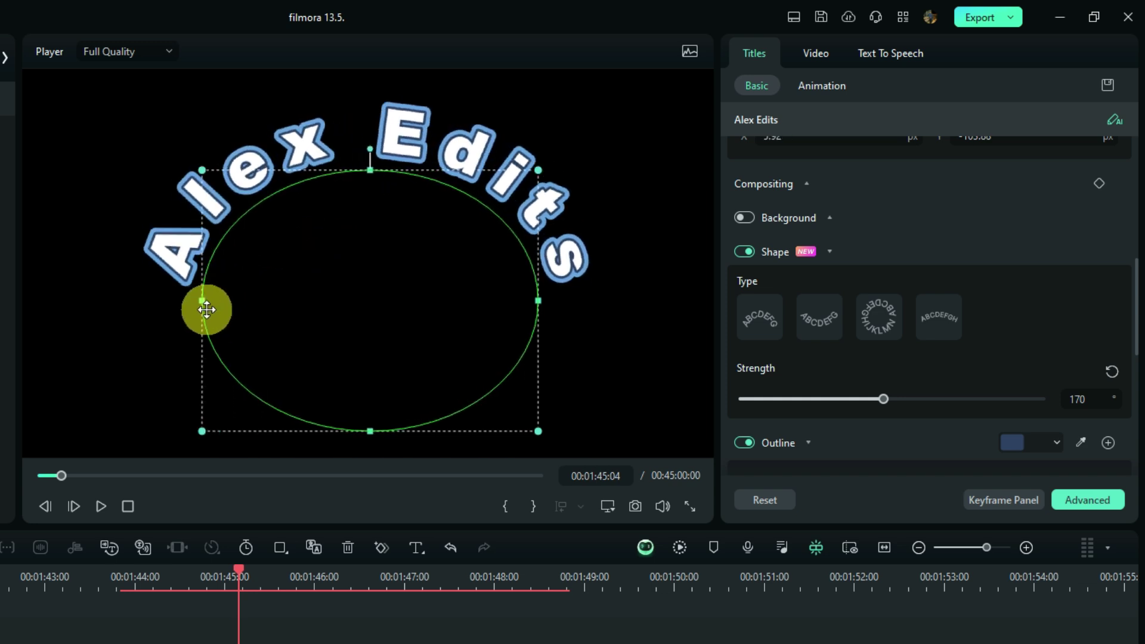
Step: Switch the title to the downward curve shape and move it up so the curved text fits inside the frame
left_click(818, 327)
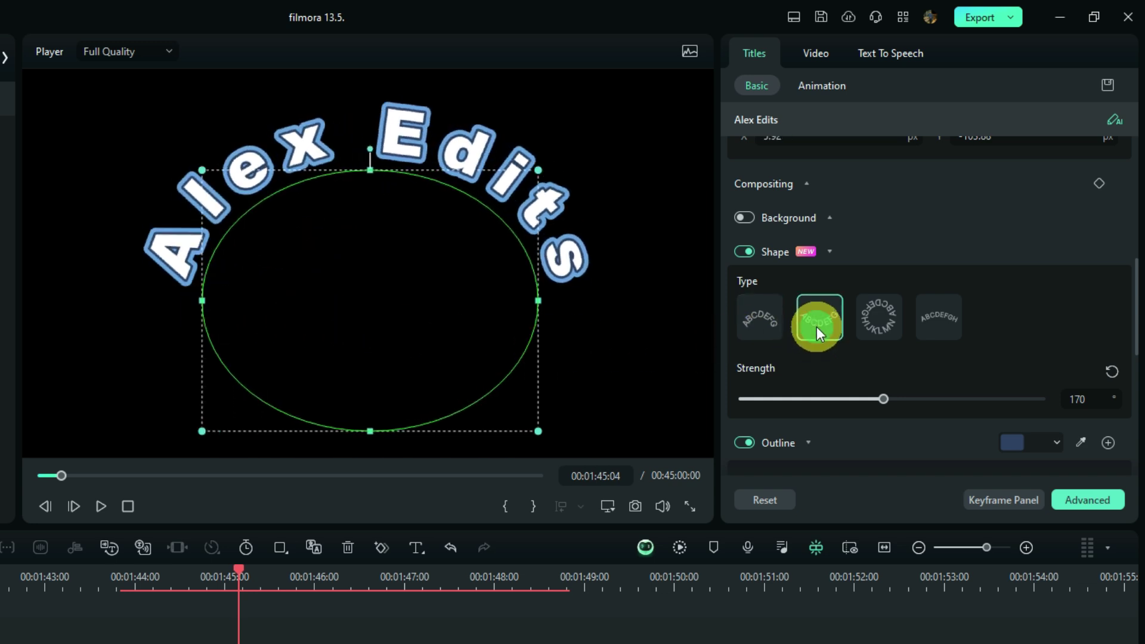
left_click(410, 355)
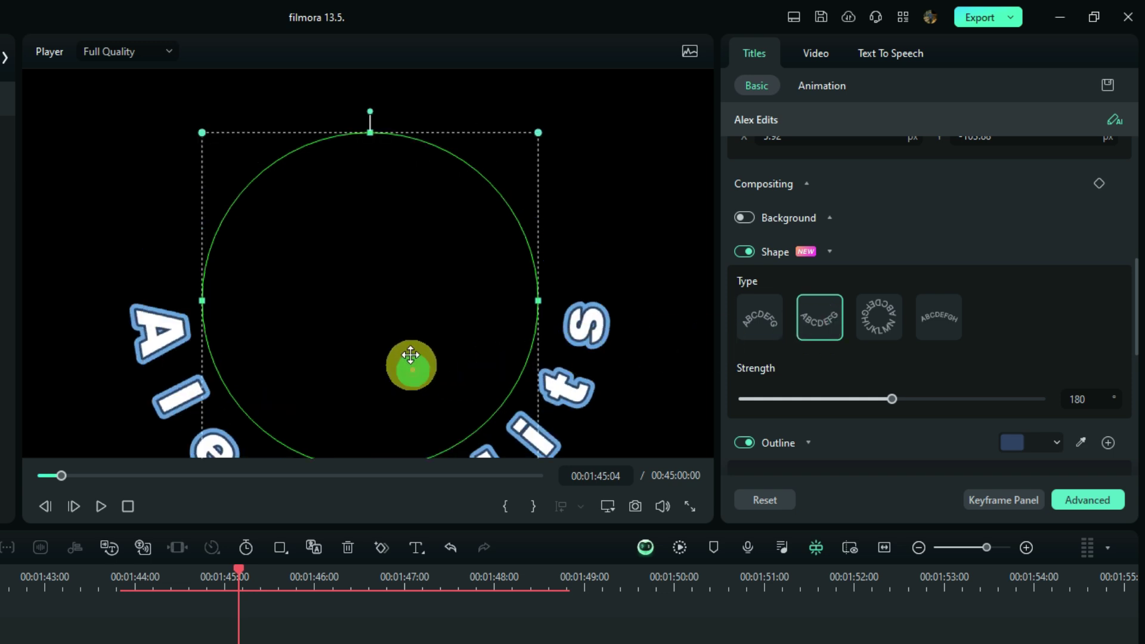
left_click_drag(411, 355, 404, 283)
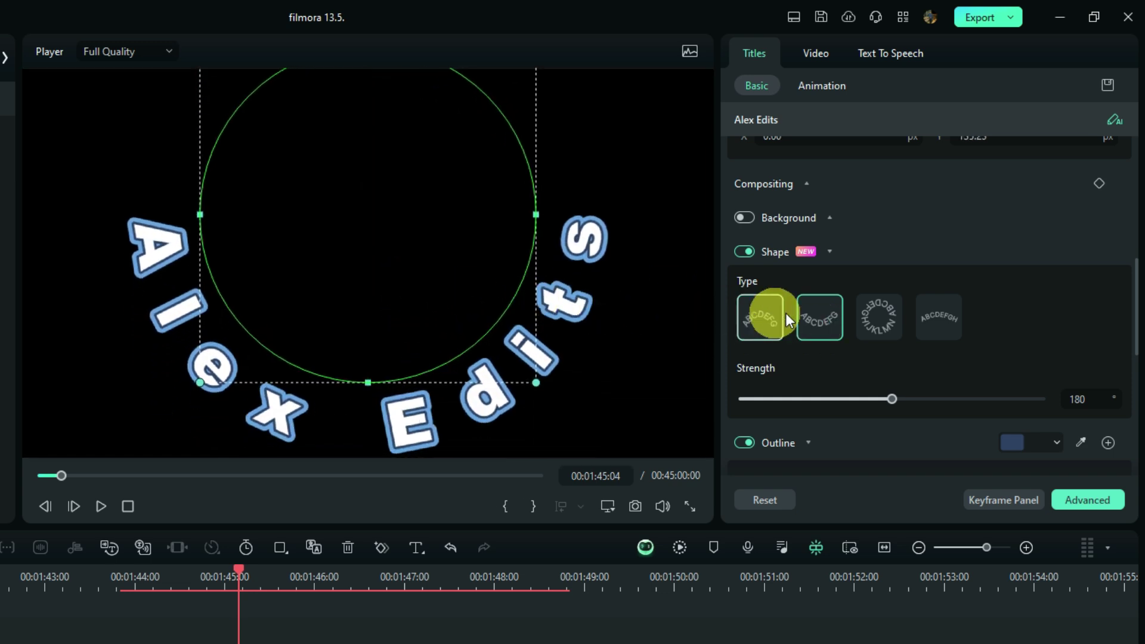
Step: Change the title to the full-circle shape and adjust how its letters spread around the circle
left_click(870, 324)
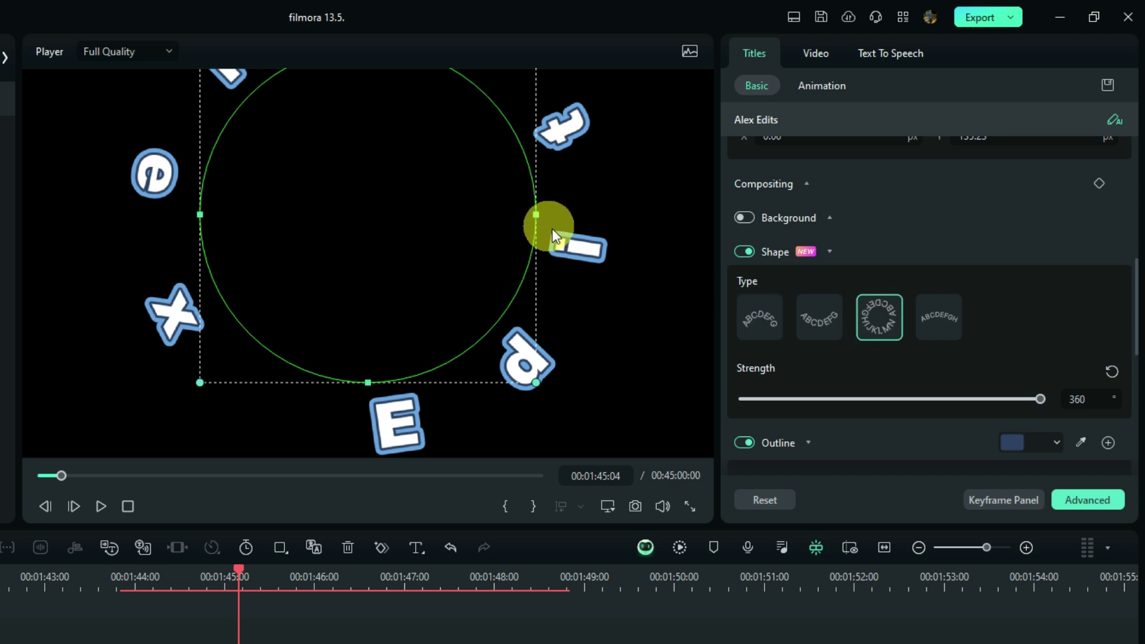
left_click_drag(940, 393, 986, 351)
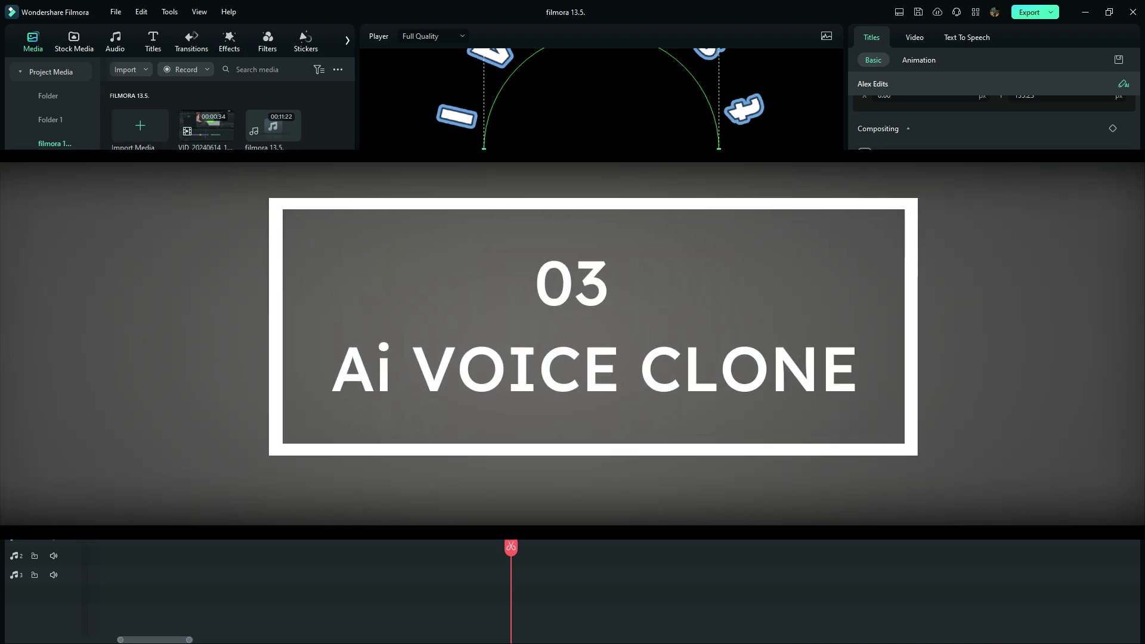
left_click_drag(605, 128, 596, 150)
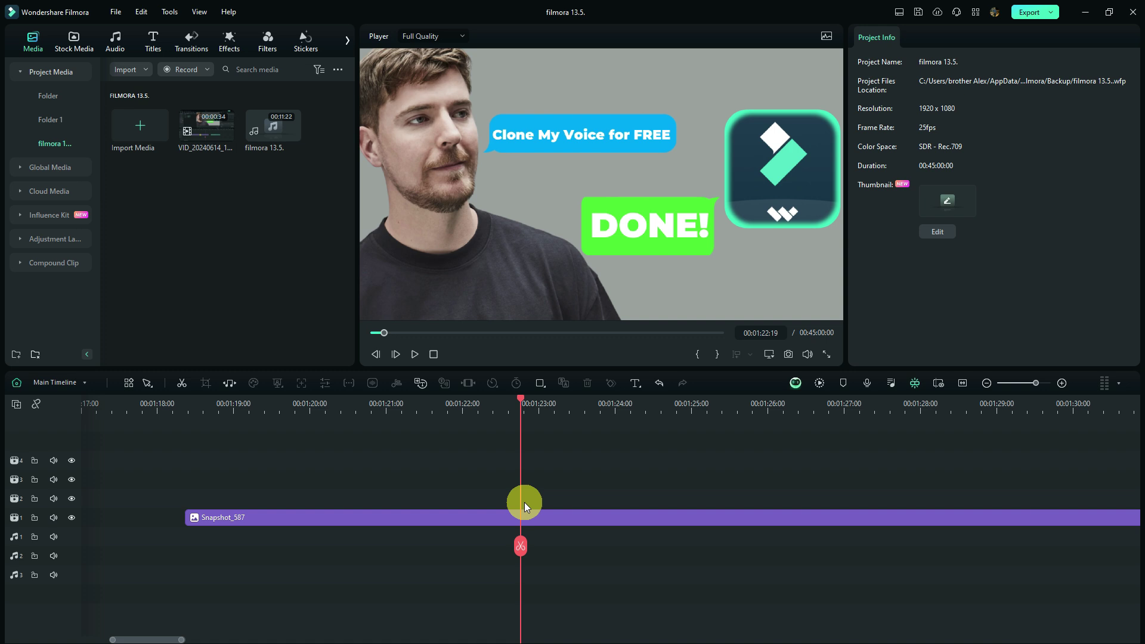
Step: Add a Quick Text title on the track above the Snapshot_587 clip and return the playhead to the title's start
left_click(633, 382)
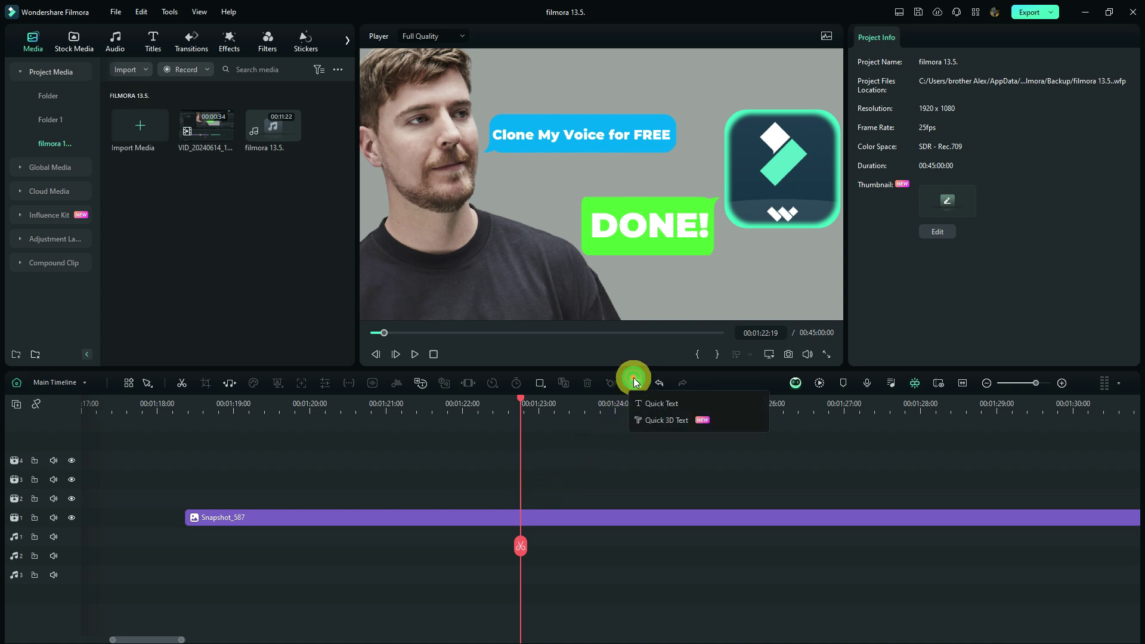
left_click(647, 405)
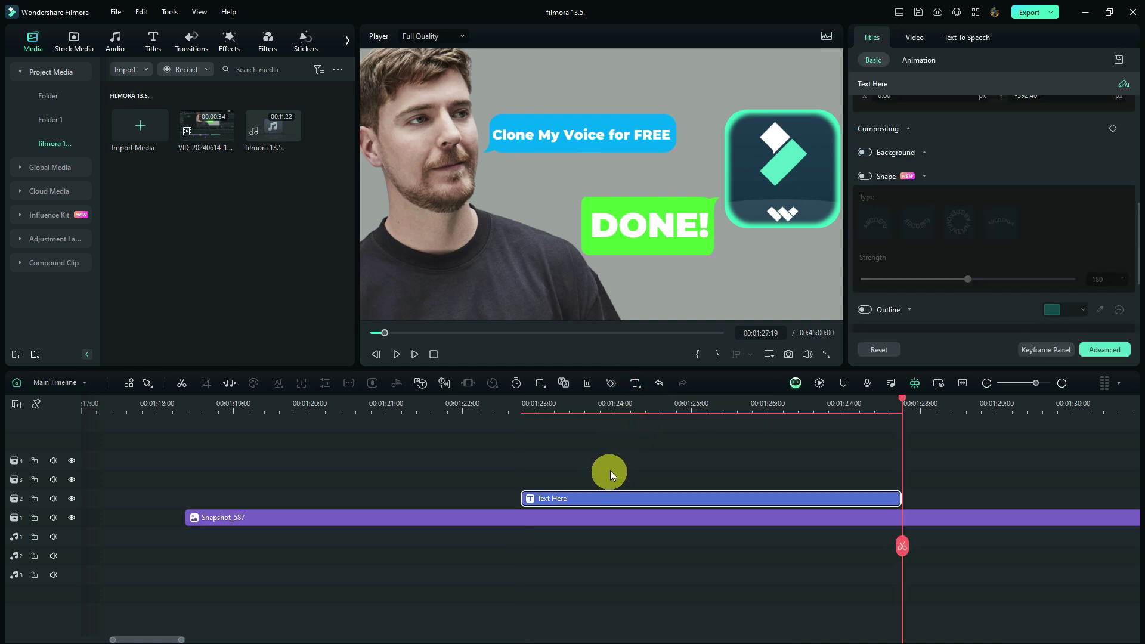
left_click(556, 466)
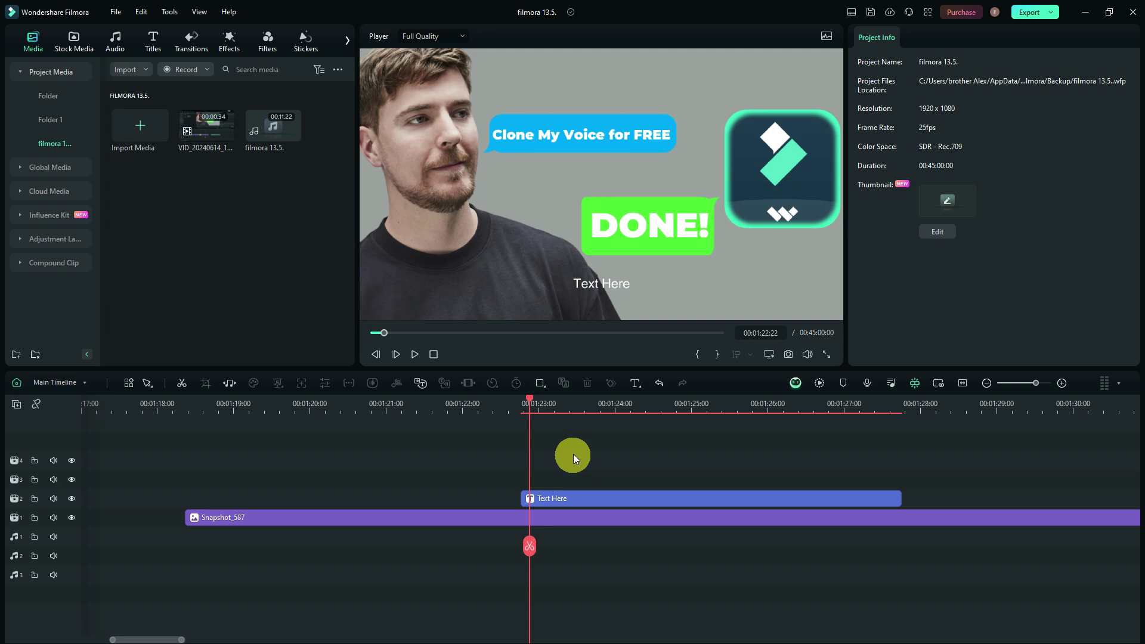
Step: Start Voice Clone from the Text Here title's text-to-speech options and record the consent audio from the displayed script
left_click(576, 499)
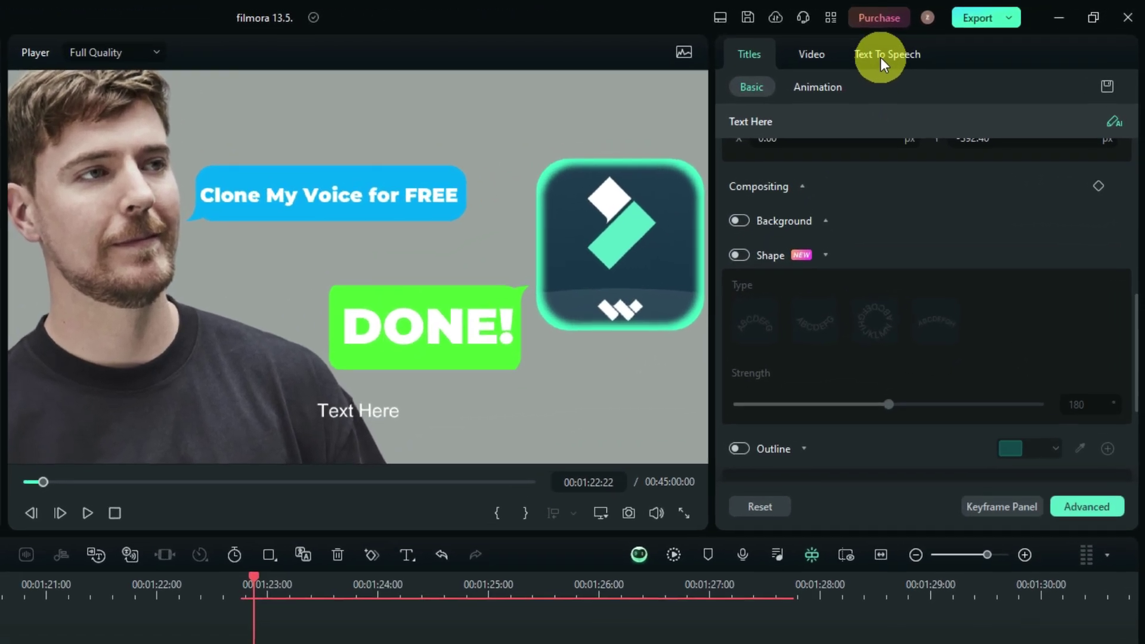
left_click(935, 46)
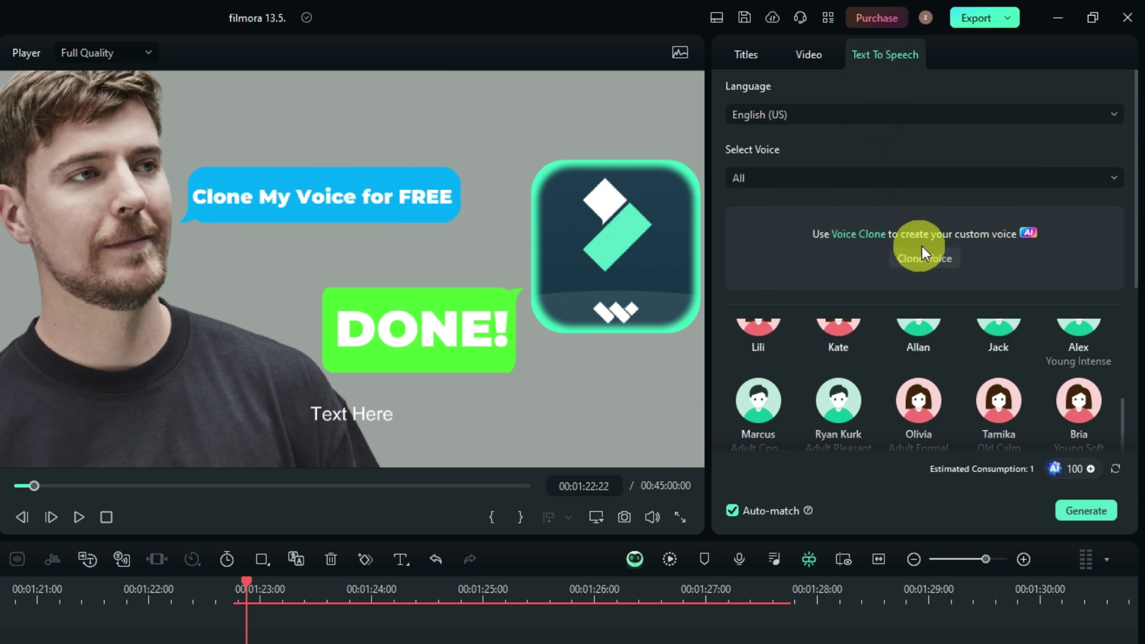
left_click(917, 260)
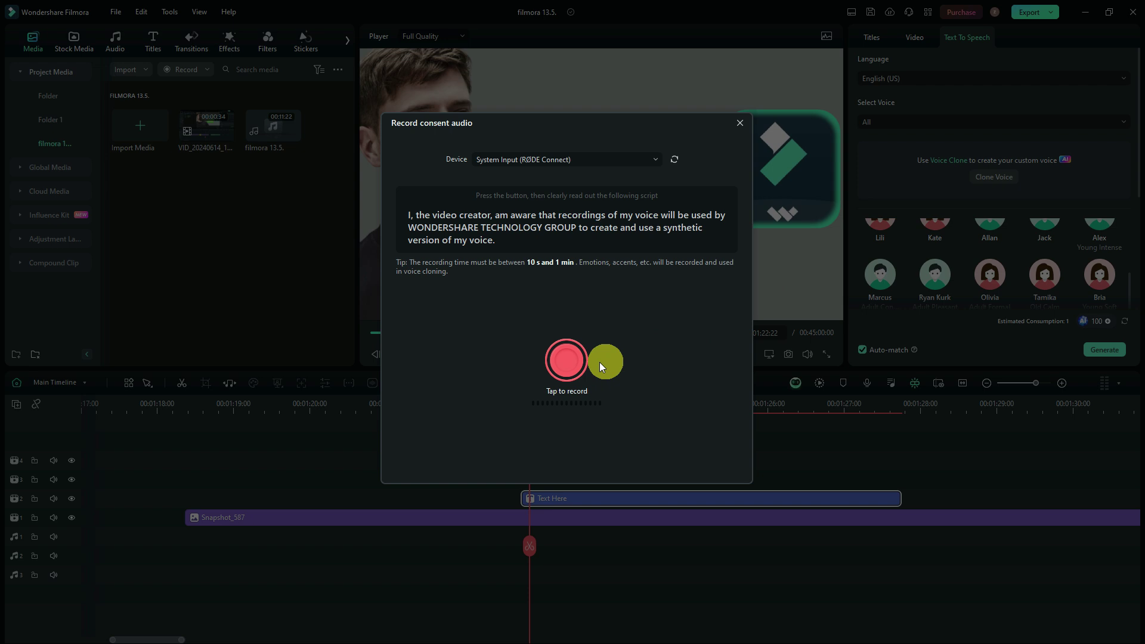
left_click(565, 367)
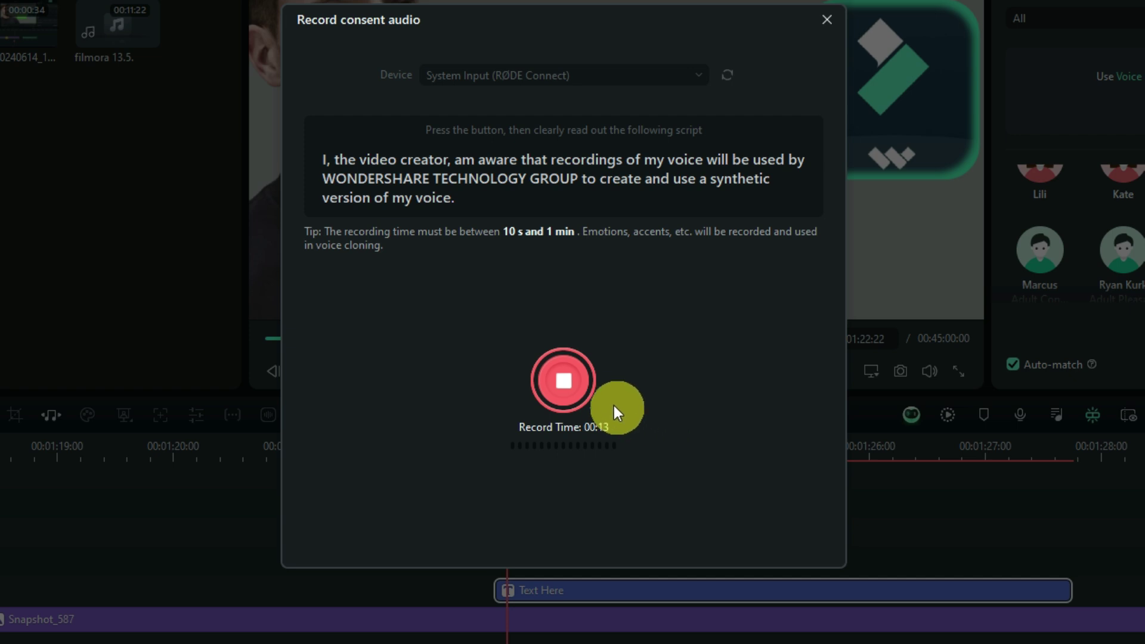
left_click(571, 385)
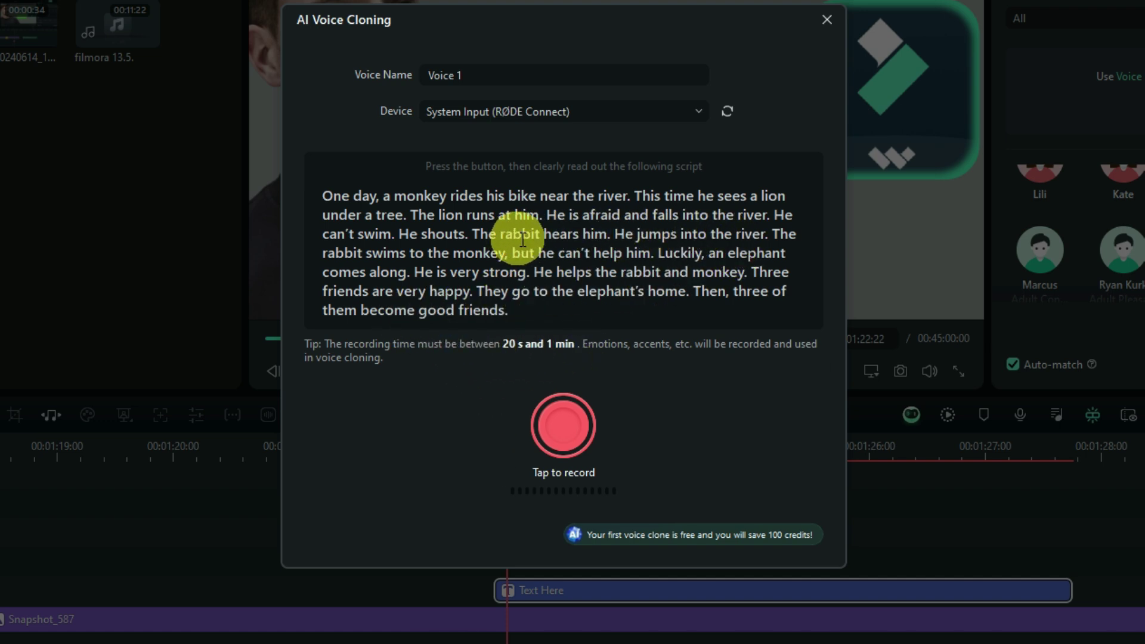
Step: Record the monkey-and-lion sample script, name the voice with the creator's first name, and clone it
left_click(564, 425)
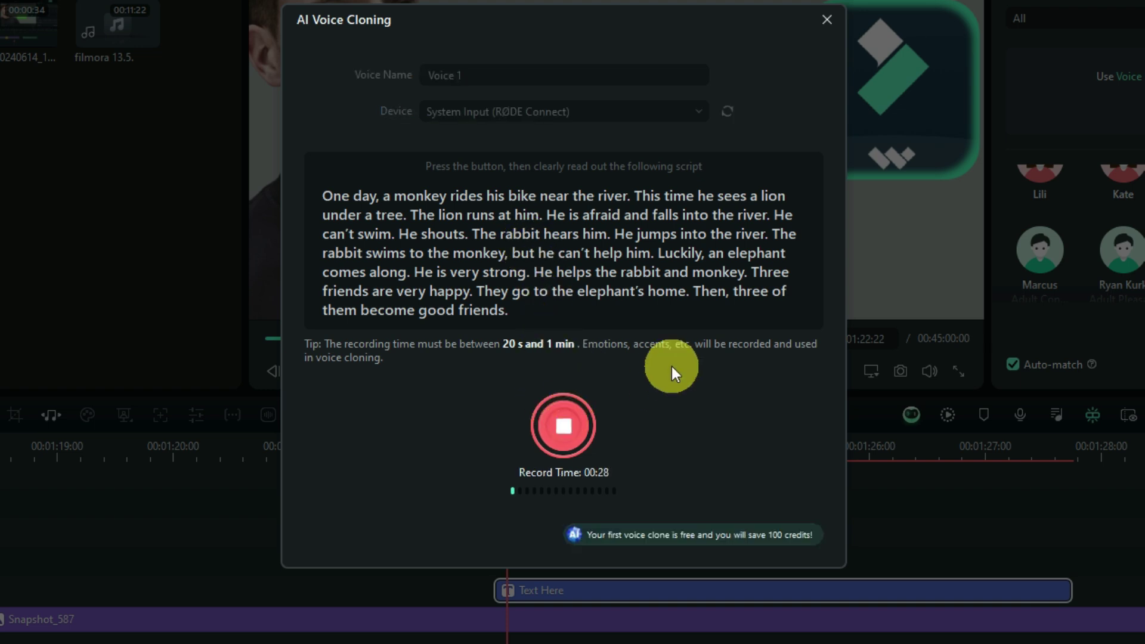
left_click(563, 425)
left_click(468, 75)
type("alex")
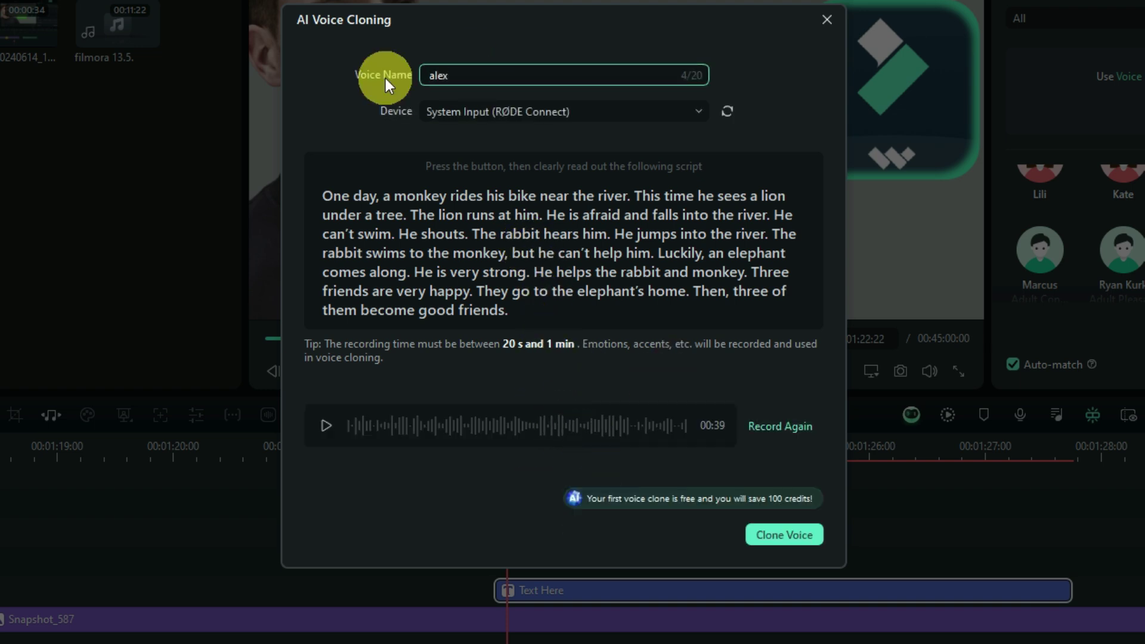
left_click(764, 540)
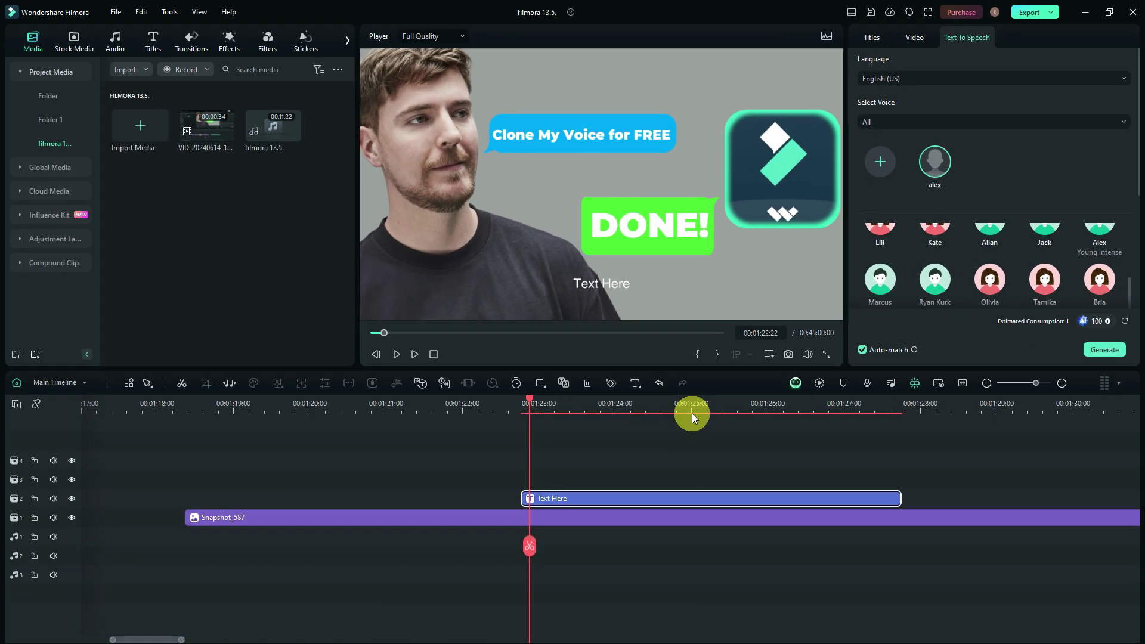
Step: Replace the Text Here title's text with "from the voice cloning, A I stickers, perspective transfomation and more!" at font size 32
left_click(428, 601)
type("rom the voice cloning, A I stickers")
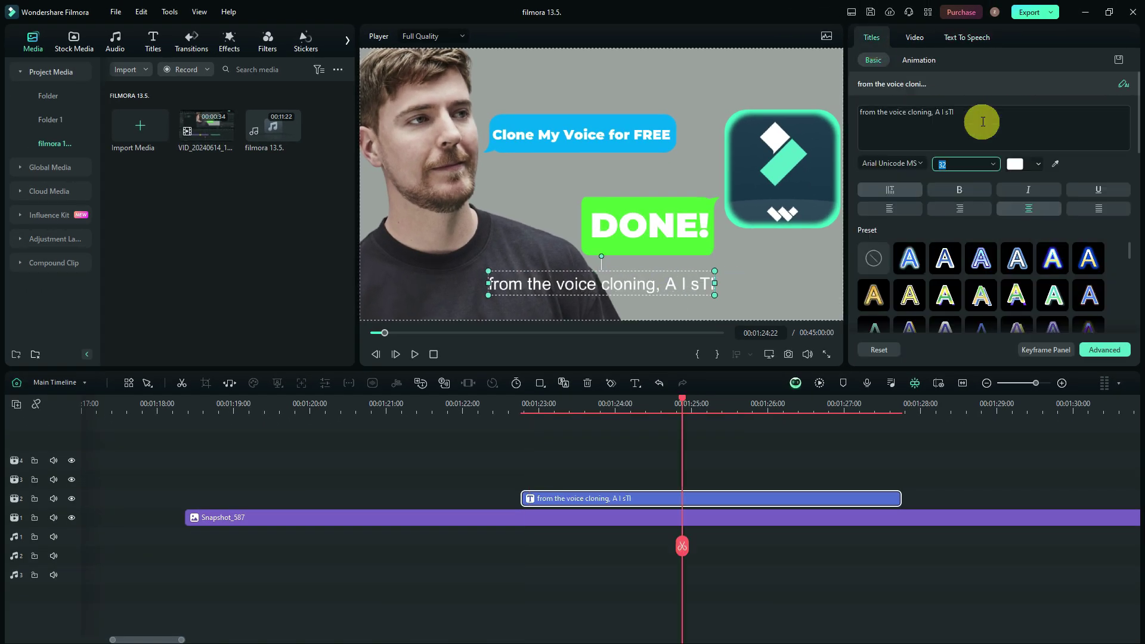
type(",  perspective transfomation and more!")
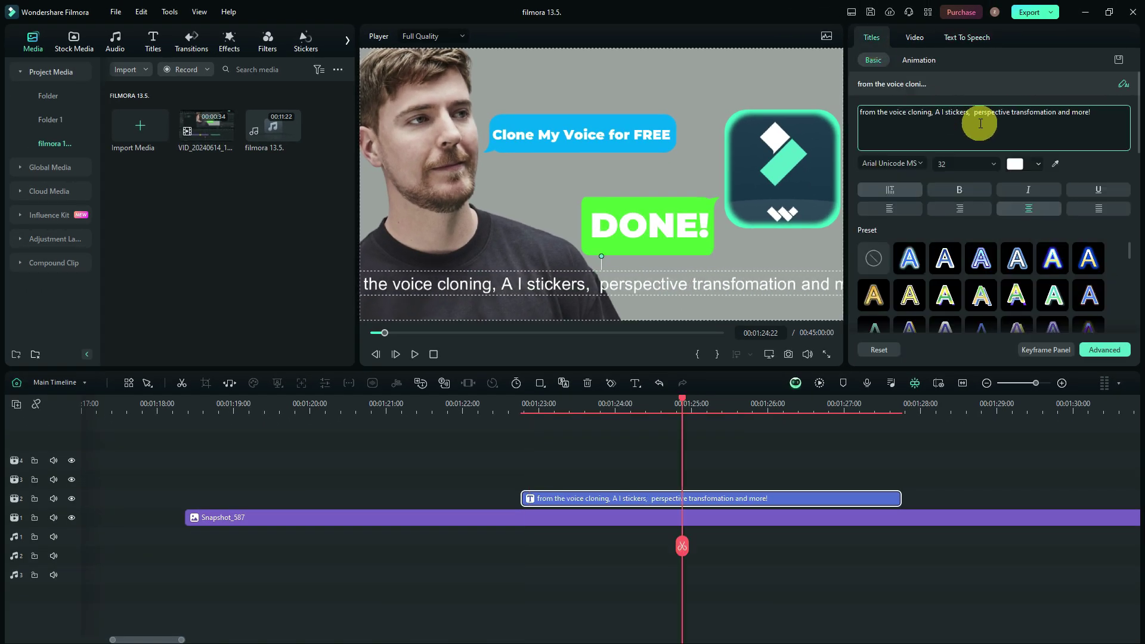
Step: Append "Filmora has just released over 5 very very useful features that you will never want o miss!" and wrap the title onto three lines
type(" Filmora has just released over 5 very very useful features that you will n")
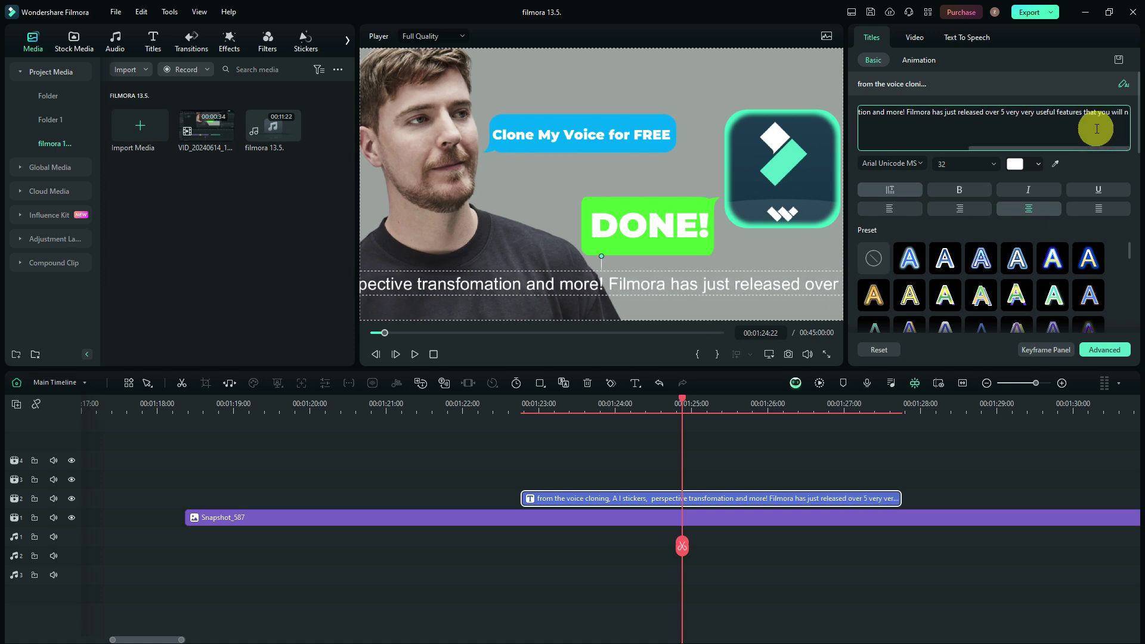
left_click(723, 278)
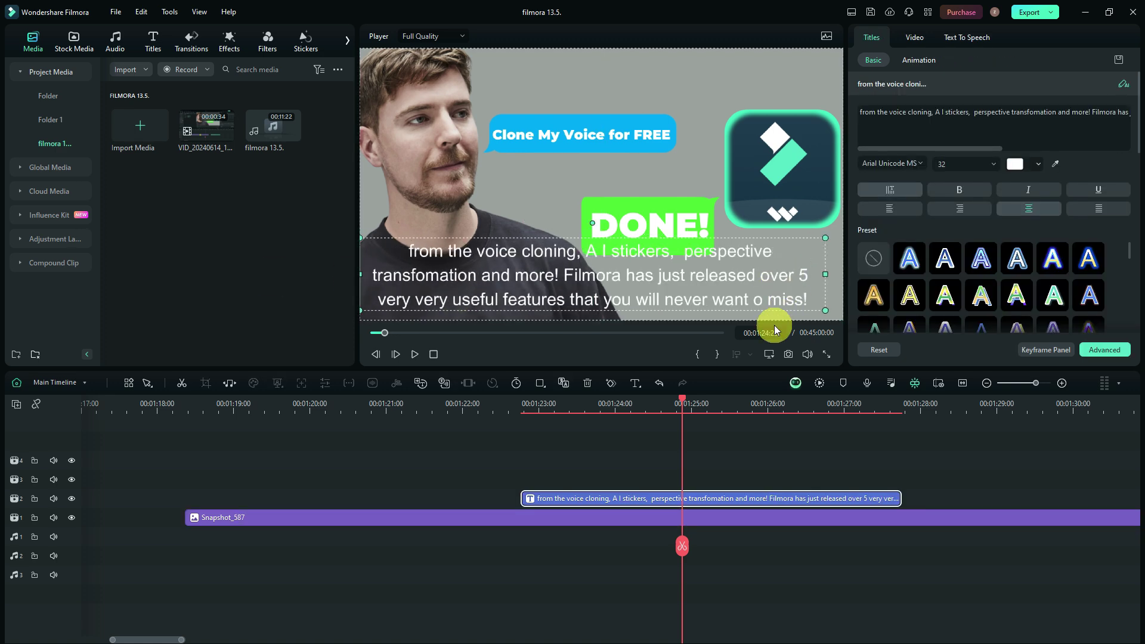
Step: Generate text-to-speech audio for the title with the cloned voice
left_click(966, 37)
left_click(934, 164)
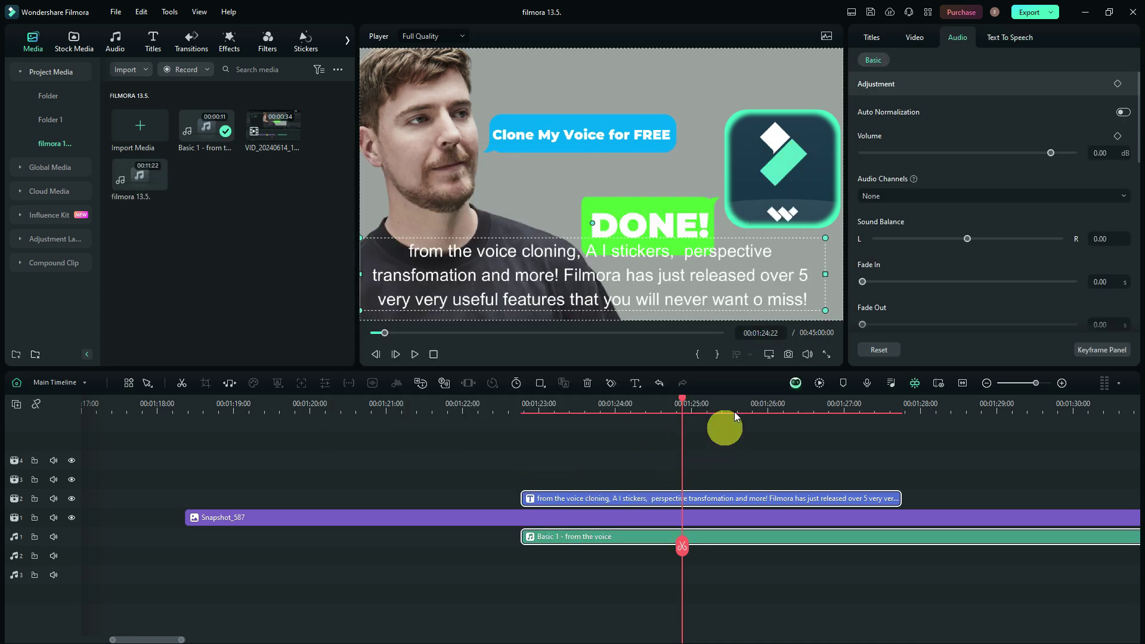
Step: Move the title and its generated speech clip together to start at 00:01:19:07, each on the next track outward, and play them back
scroll(626, 450, "down", 5)
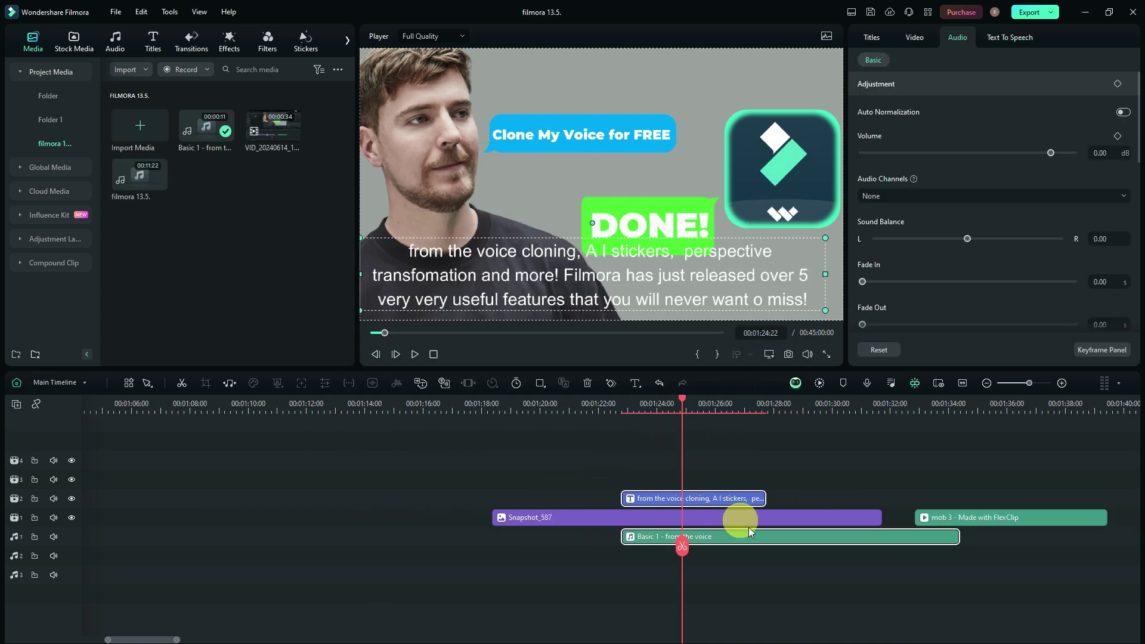
left_click_drag(760, 542, 657, 557)
left_click(526, 459)
key("space")
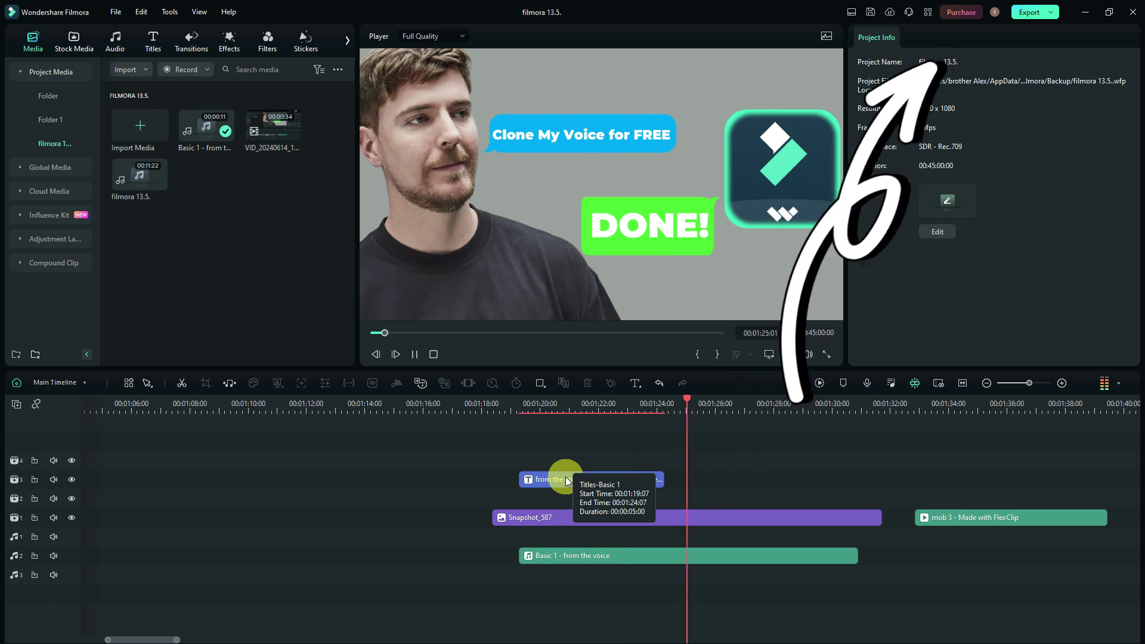
left_click(569, 465)
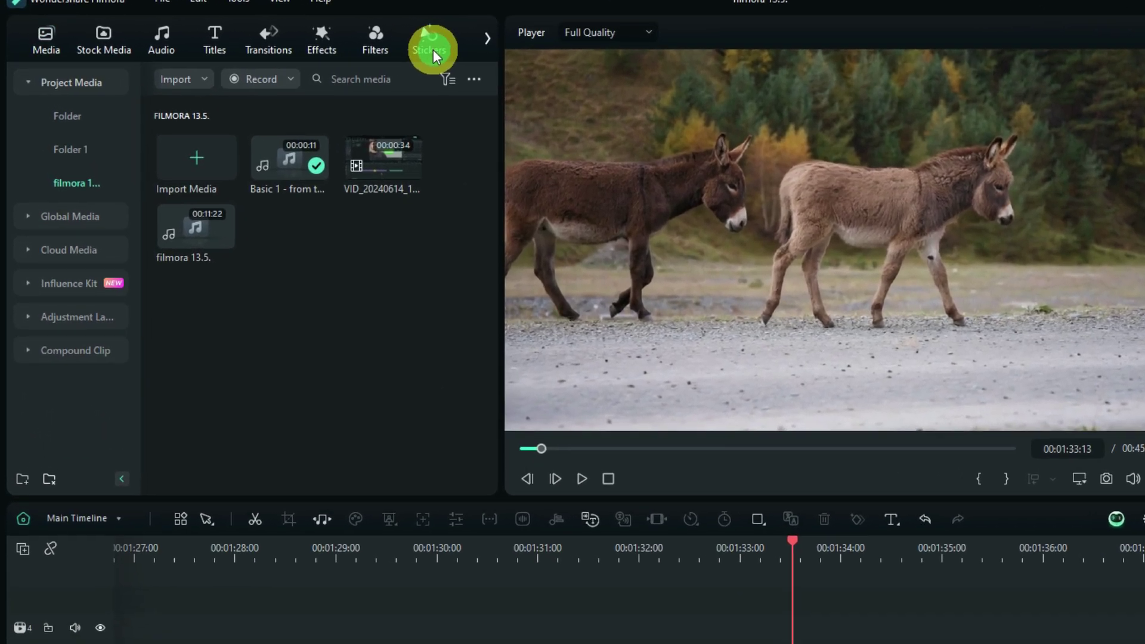
Step: Generate AI stickers in the 3D style from the description "happy face cat" and look through the results
left_click(432, 50)
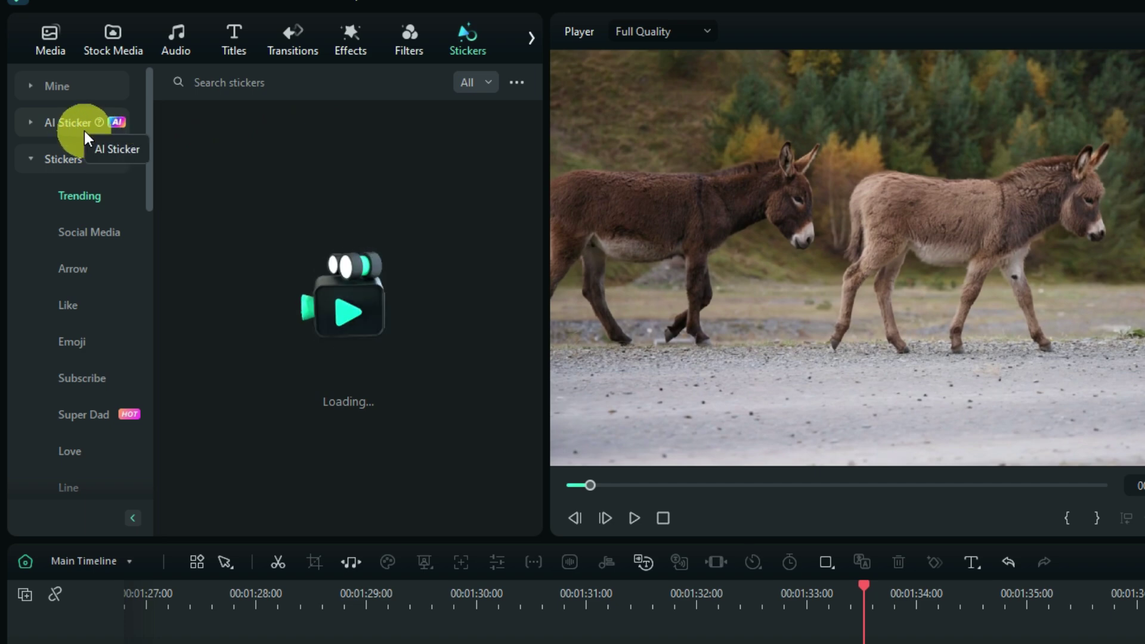
left_click(83, 130)
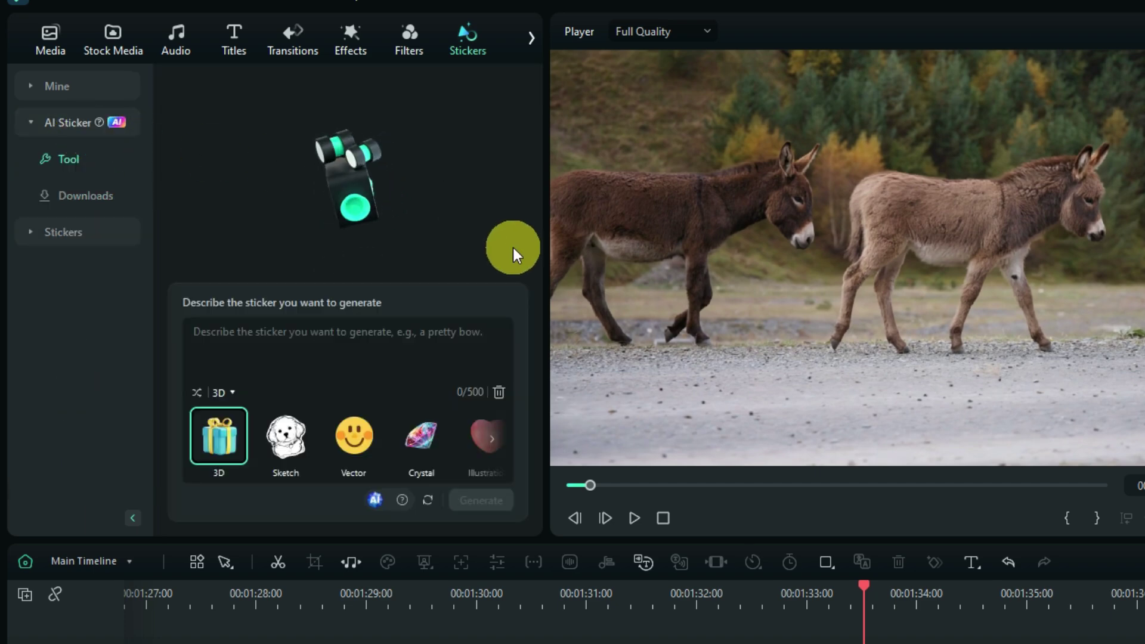
left_click(427, 328)
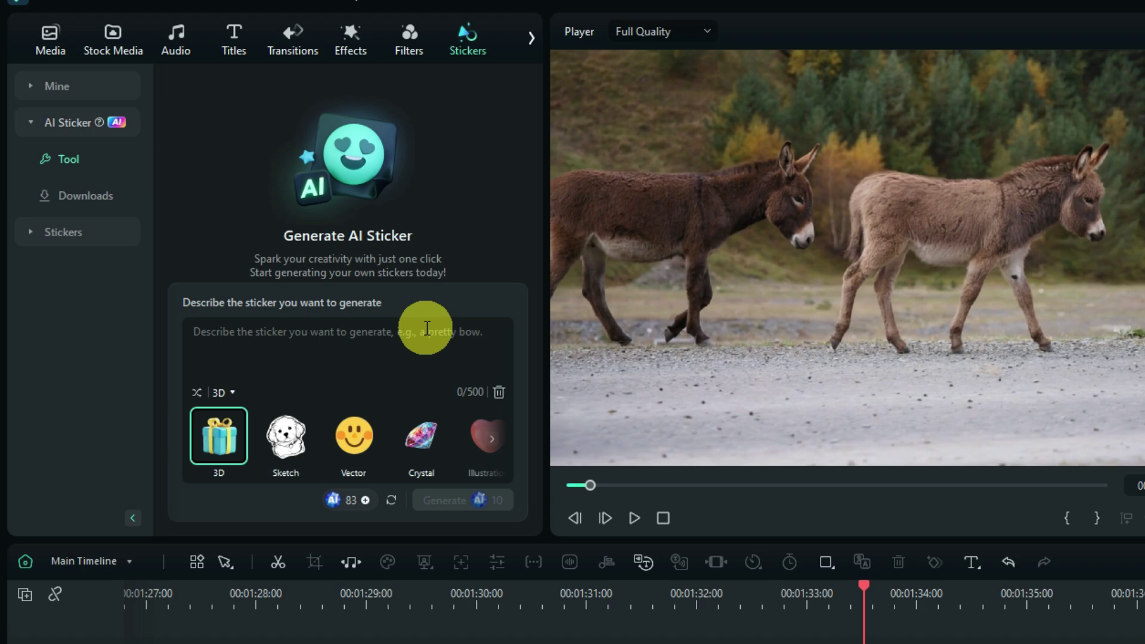
type("happy")
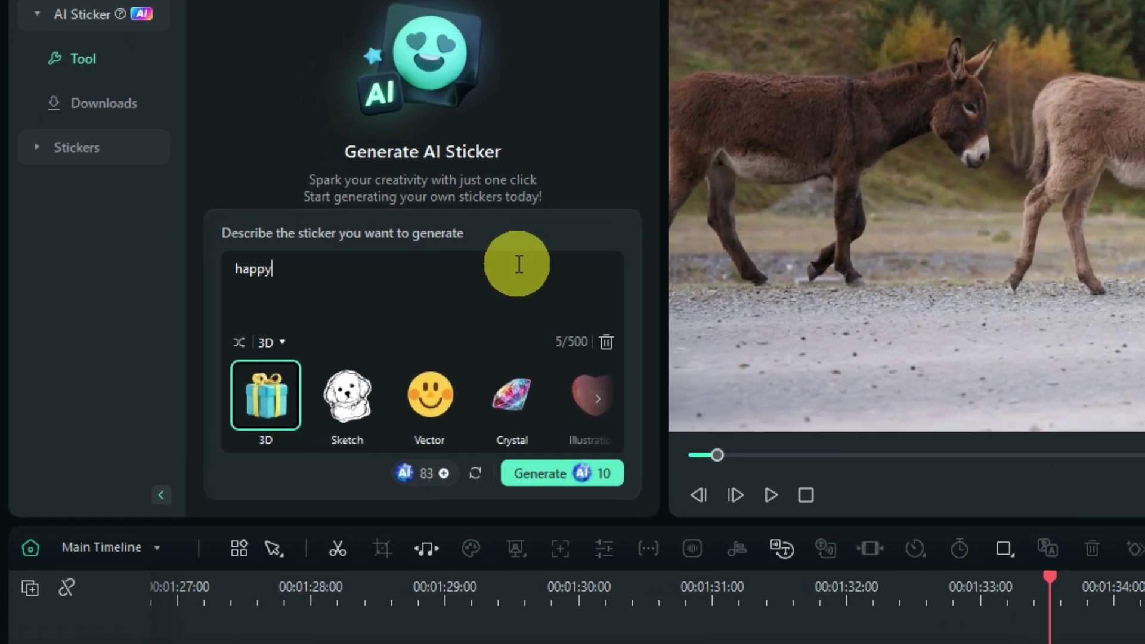
type(" face cat")
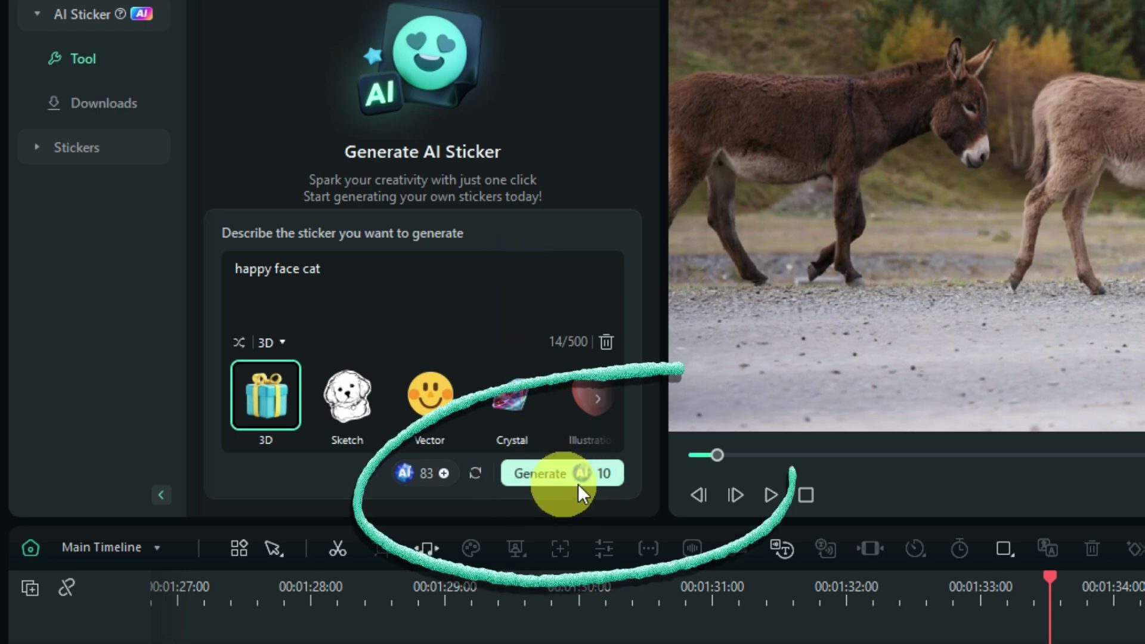
left_click(553, 481)
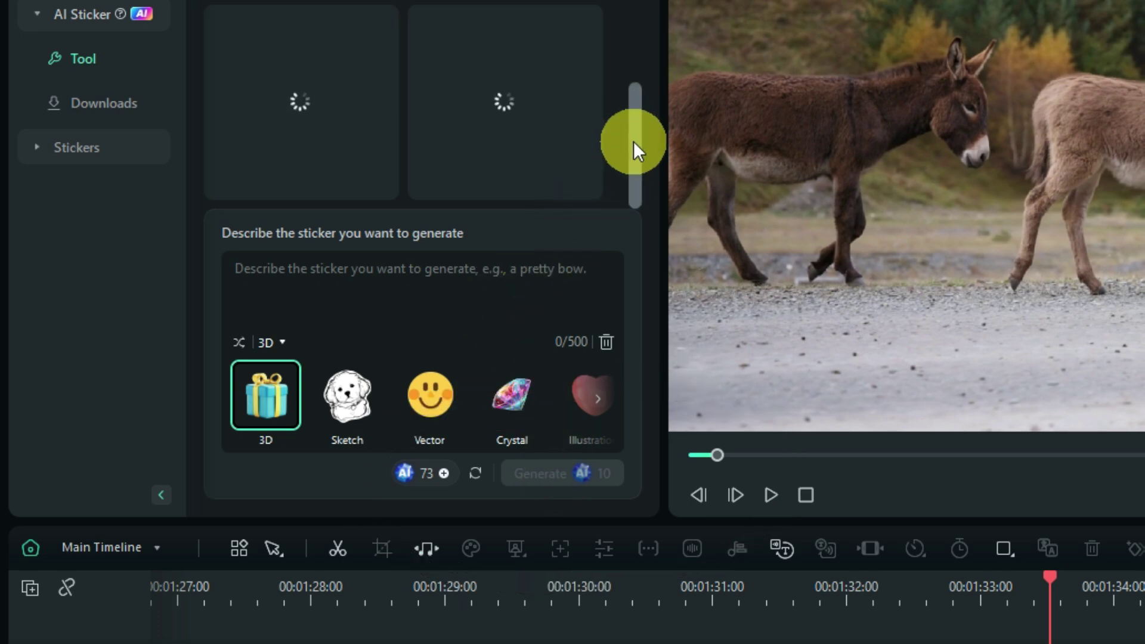
left_click_drag(633, 140, 627, 83)
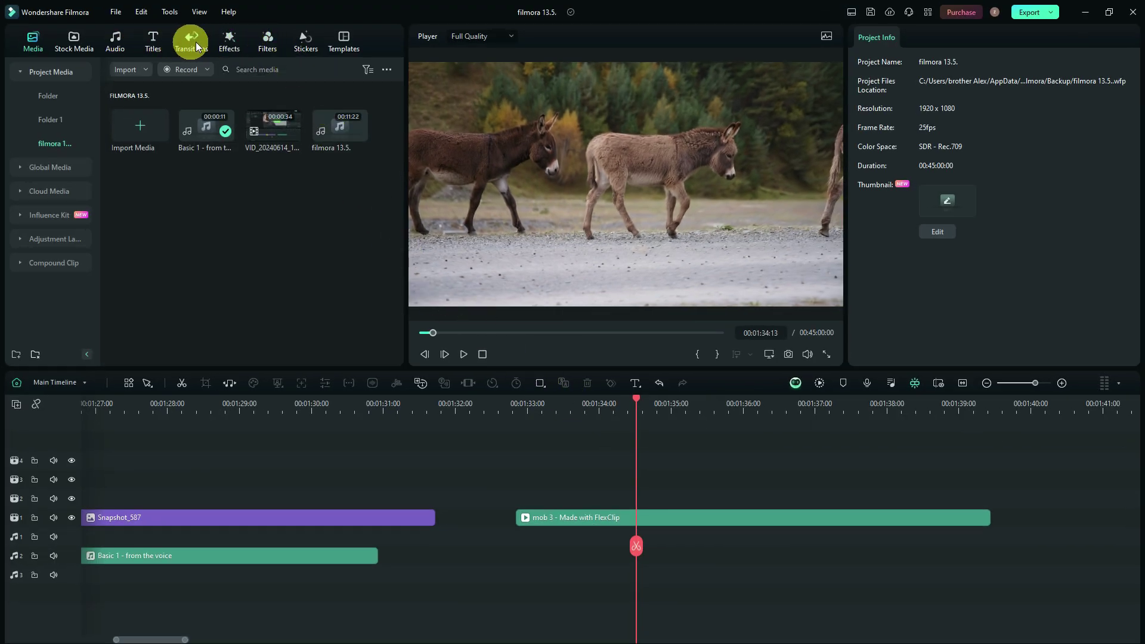
Step: Browse the downloaded effects, filter them to Commercial, and return to the project media
left_click(244, 42)
left_click(60, 120)
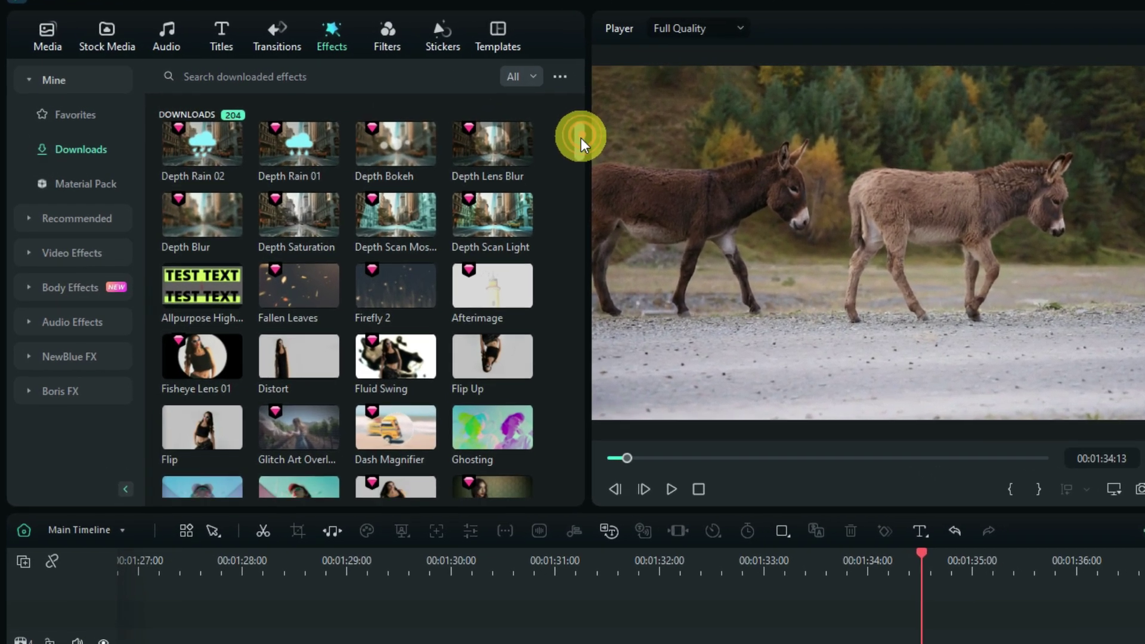
scroll(401, 116, "down", 4)
left_click_drag(581, 146, 569, 98)
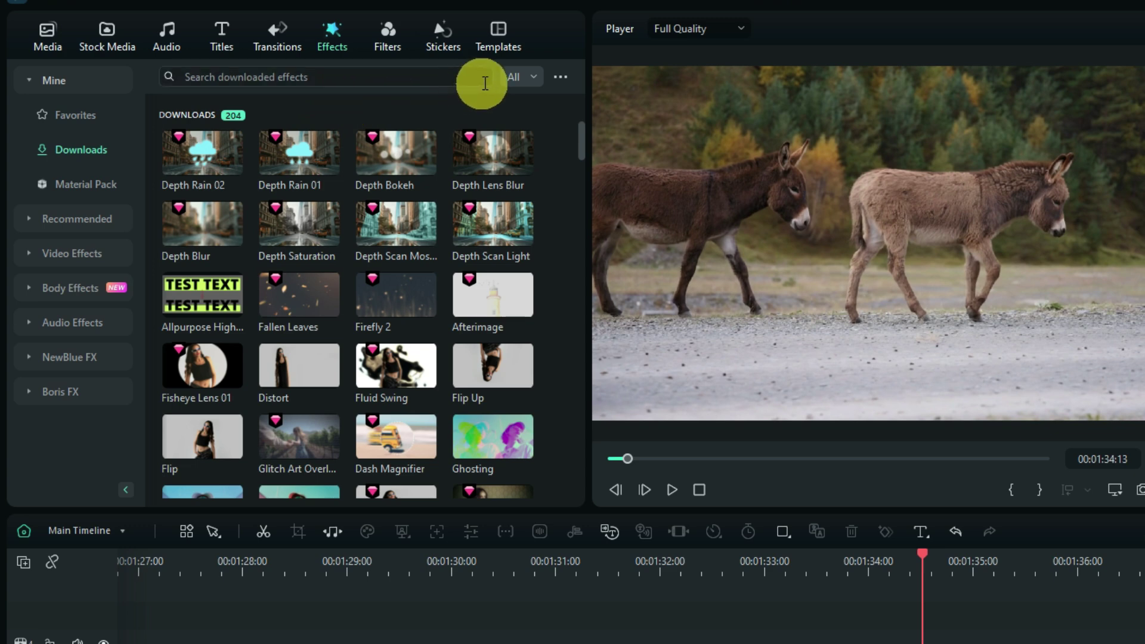
left_click(517, 79)
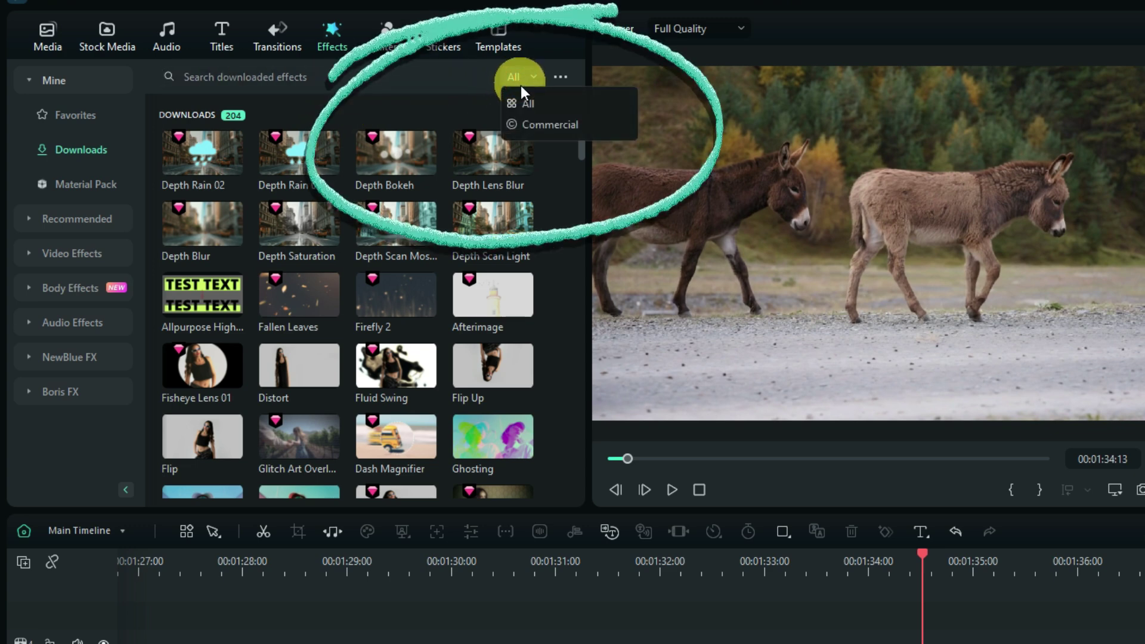
left_click(526, 125)
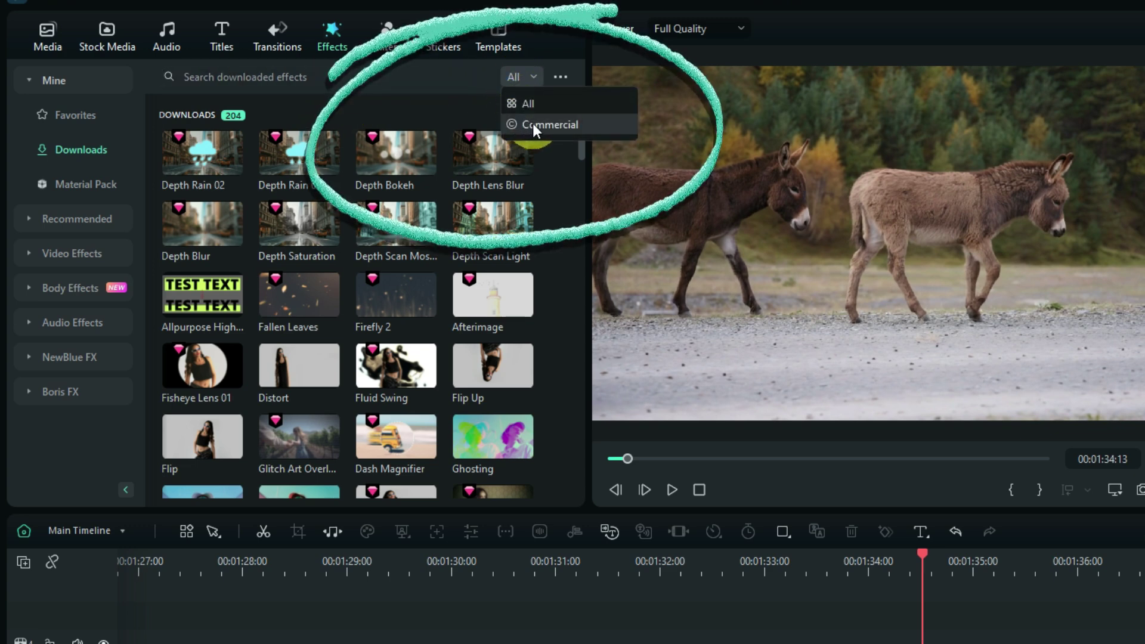
left_click(532, 123)
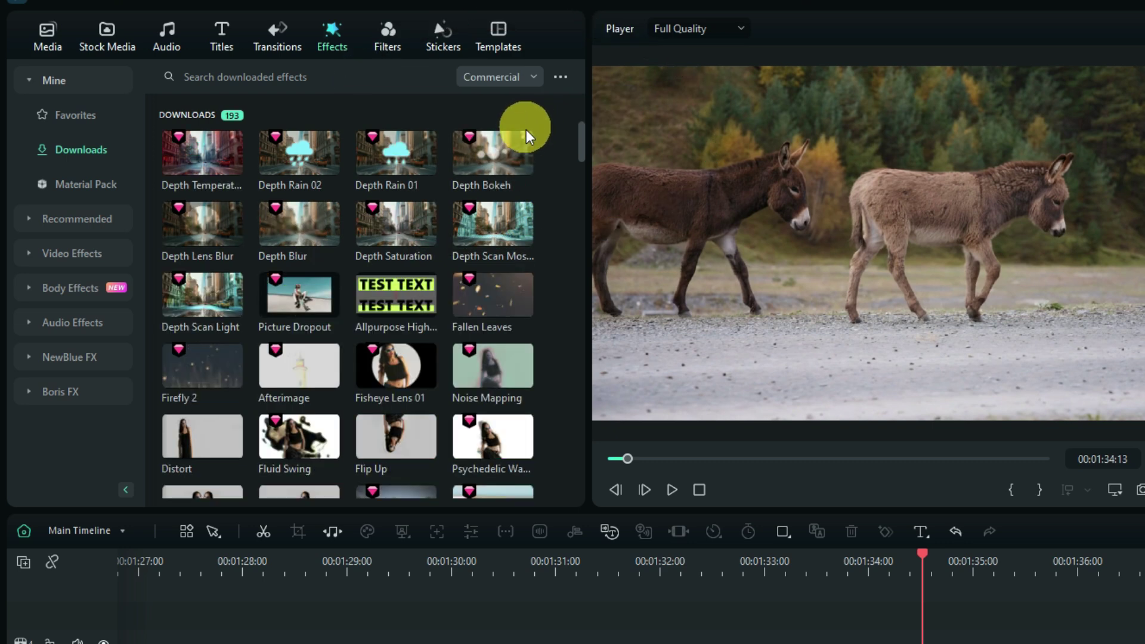
left_click(47, 37)
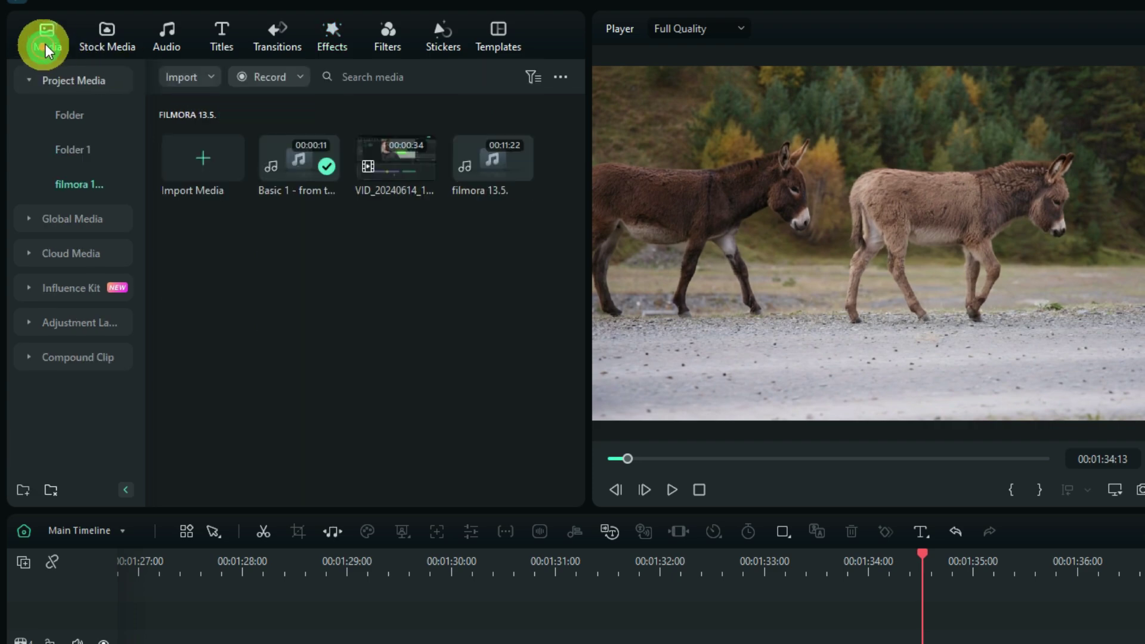
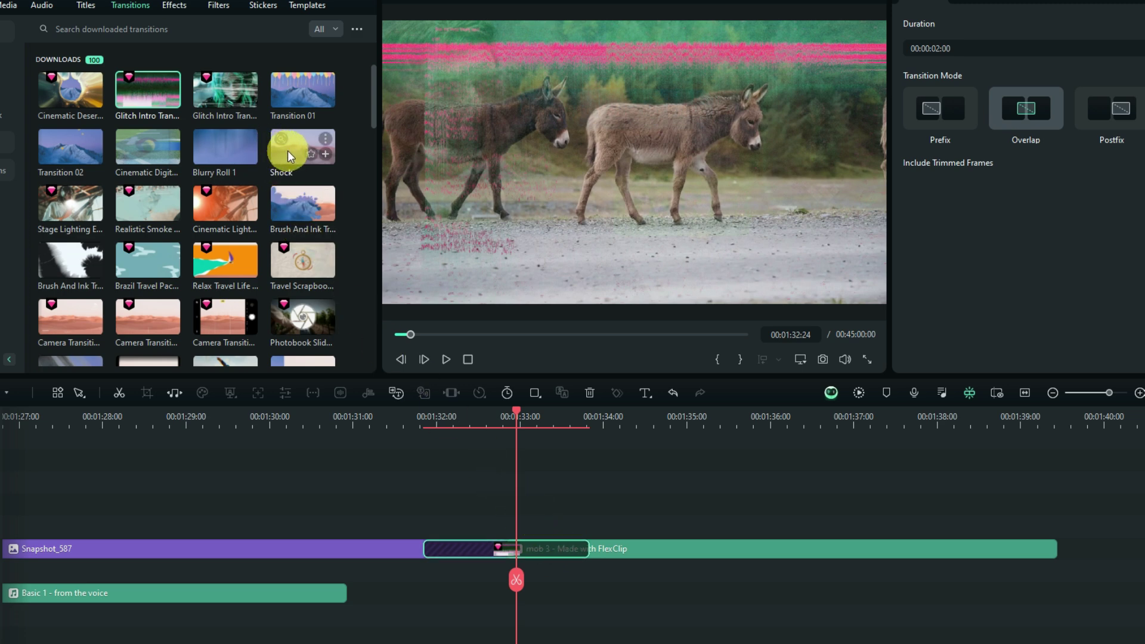
Step: Replace the glitch transition between Snapshot_587 and the mob 3 clip with Blurry Roll 1 after trying Shock, and preview the result
left_click_drag(280, 148, 467, 551)
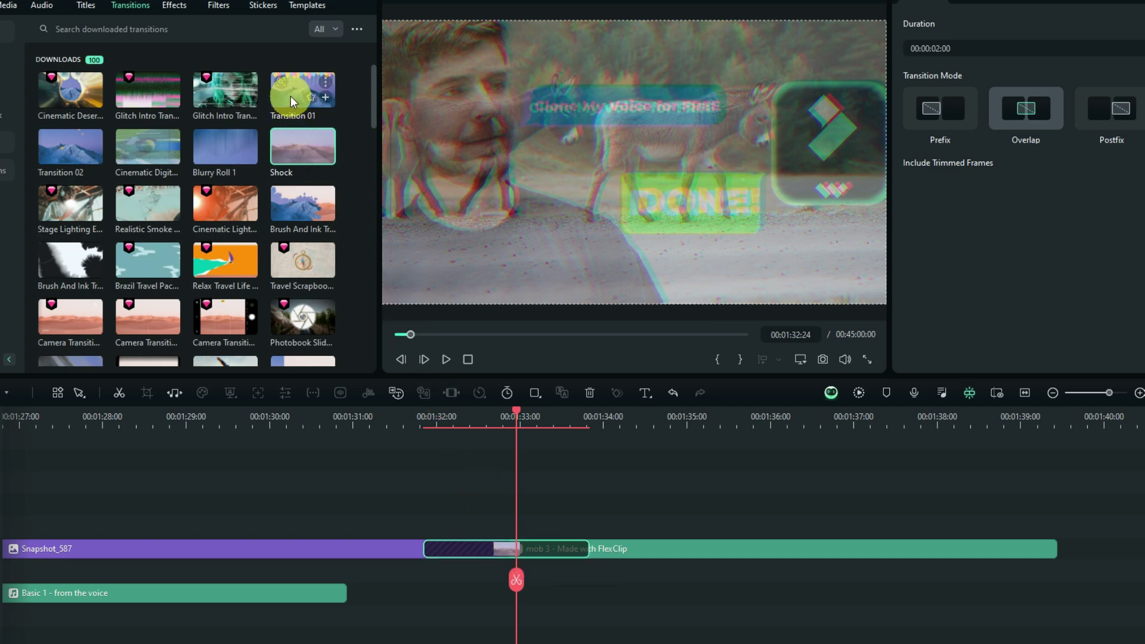
left_click_drag(230, 146, 475, 550)
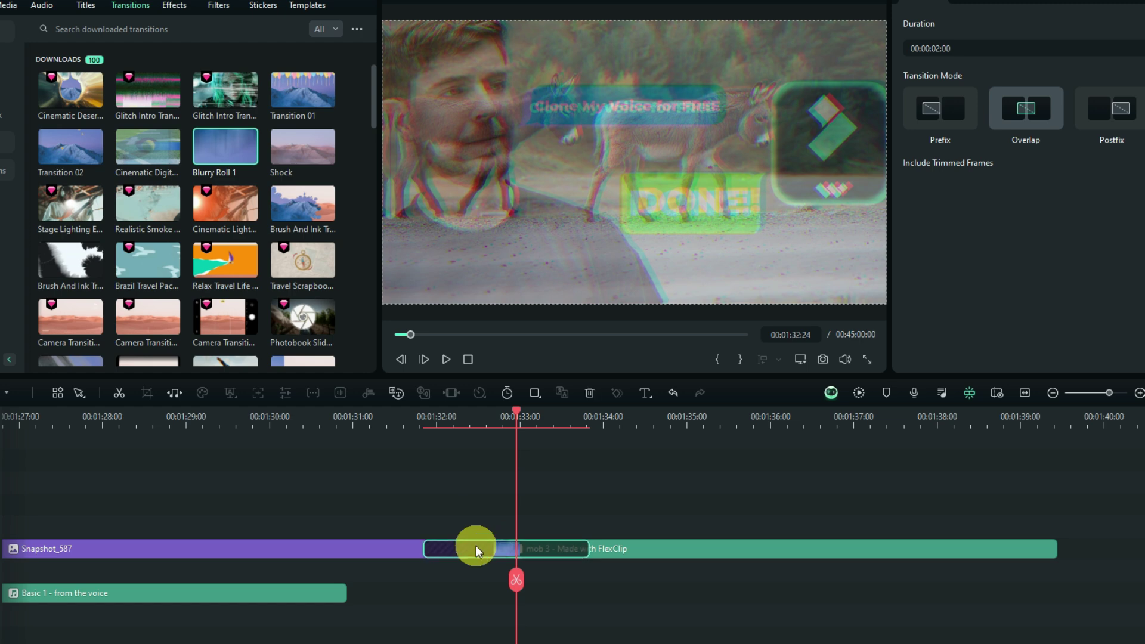
left_click(505, 532)
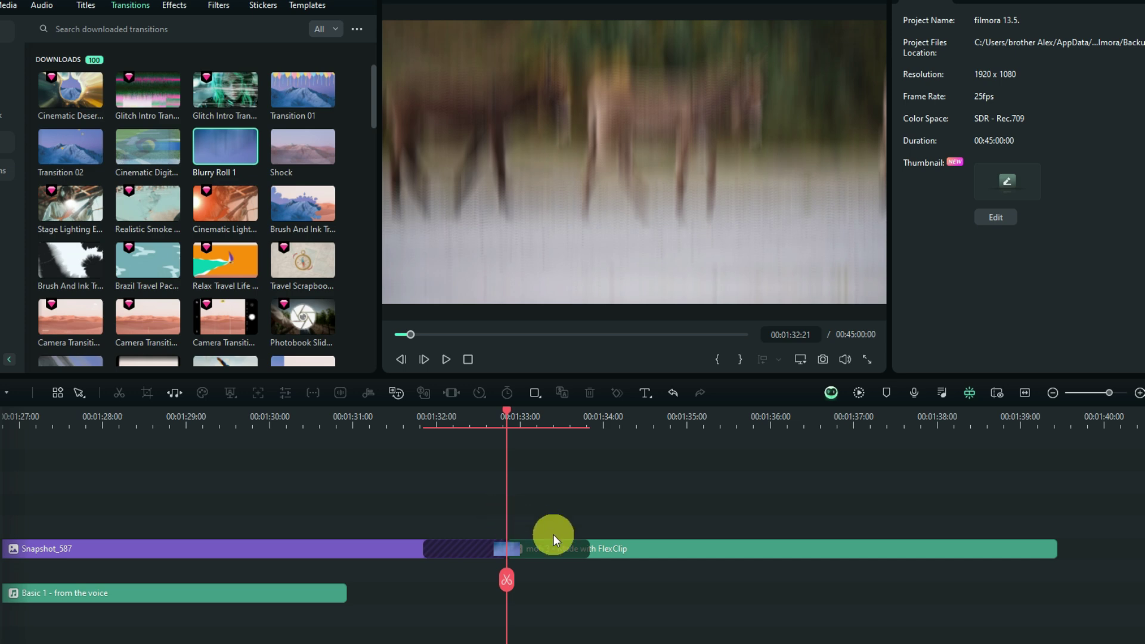
left_click(626, 529)
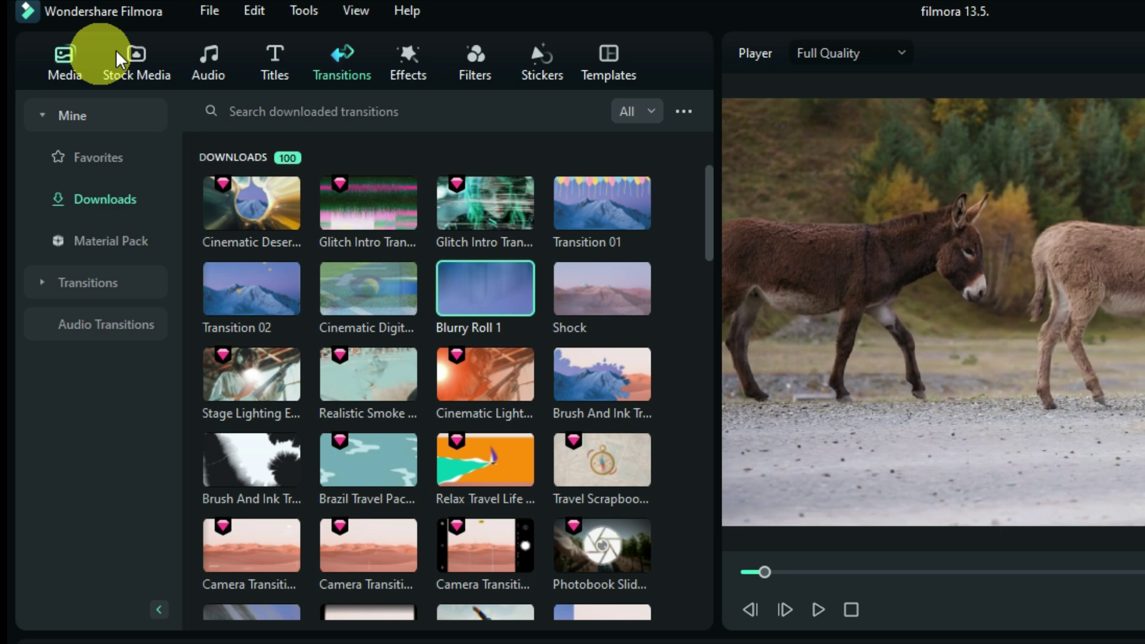
Step: Open the AI Music generator's settings and set the tempo to High after trying Low and Normal
left_click(195, 66)
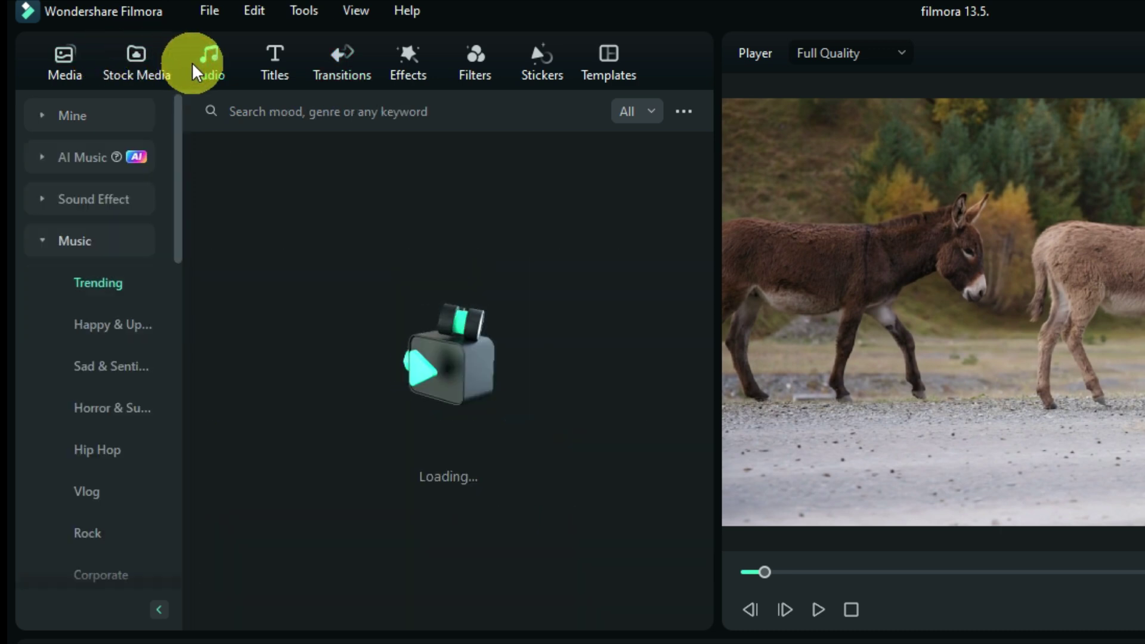
left_click(88, 156)
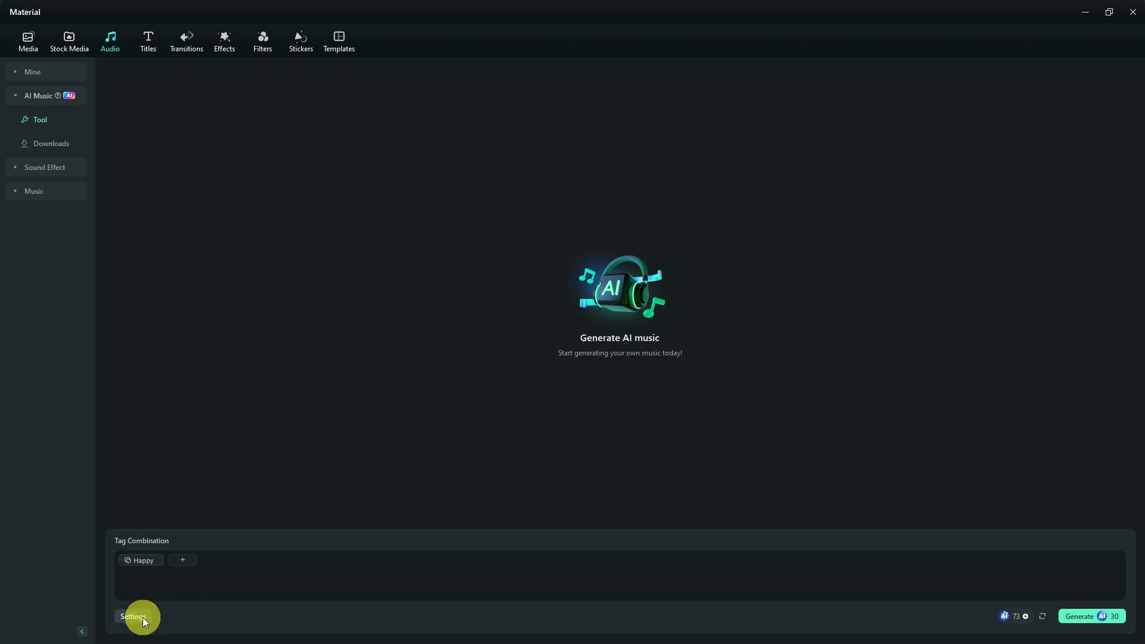
left_click(142, 617)
left_click(167, 511)
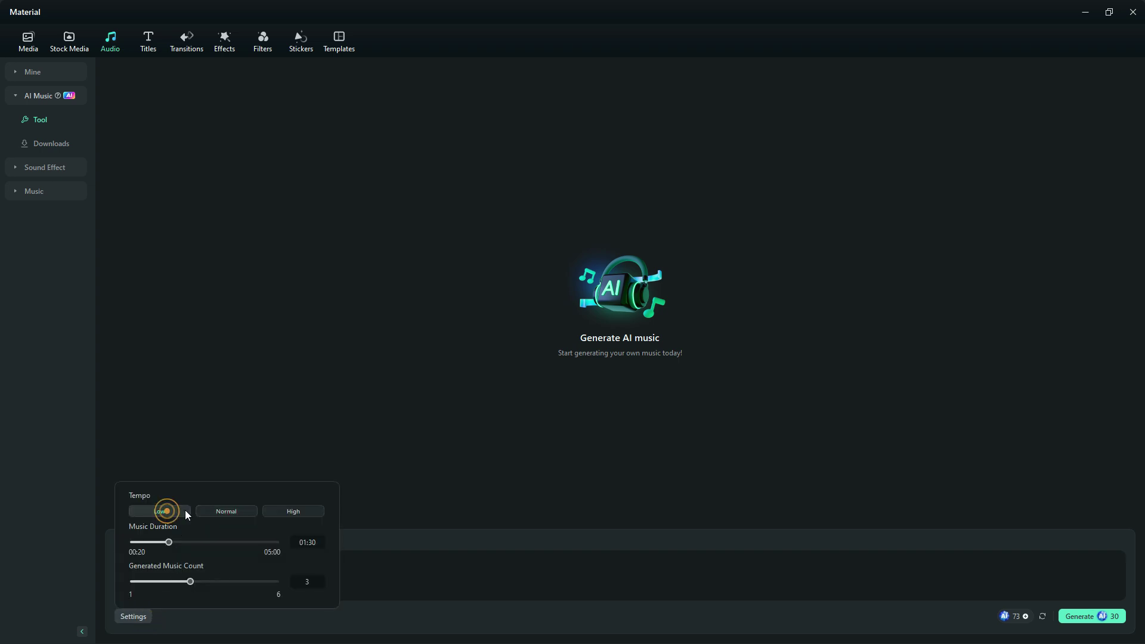
left_click(227, 510)
left_click(295, 511)
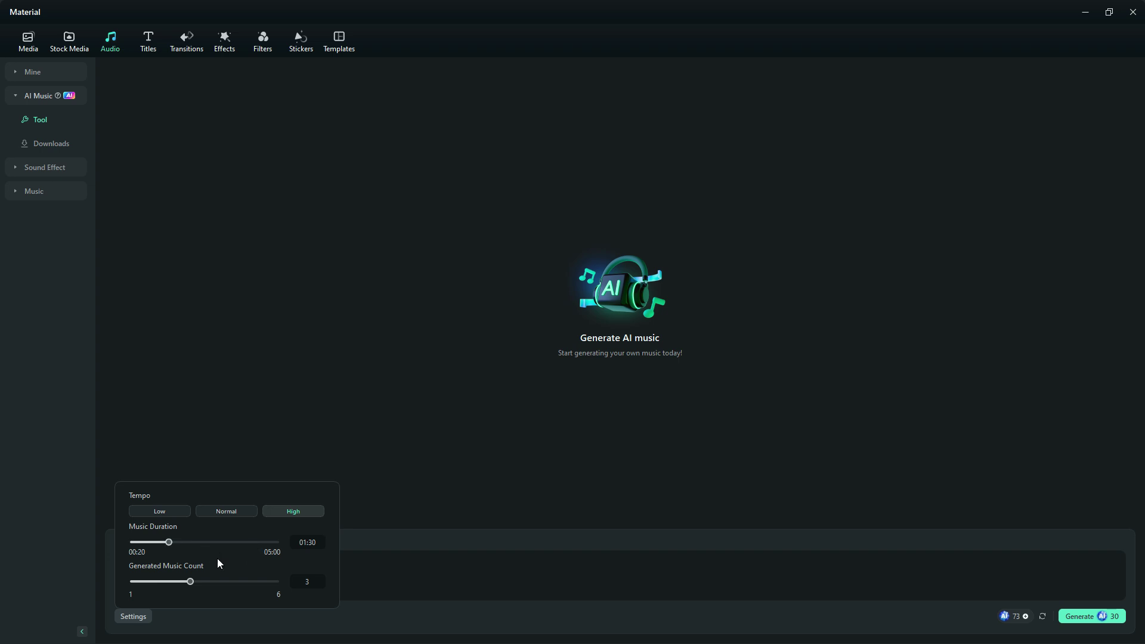
left_click(346, 436)
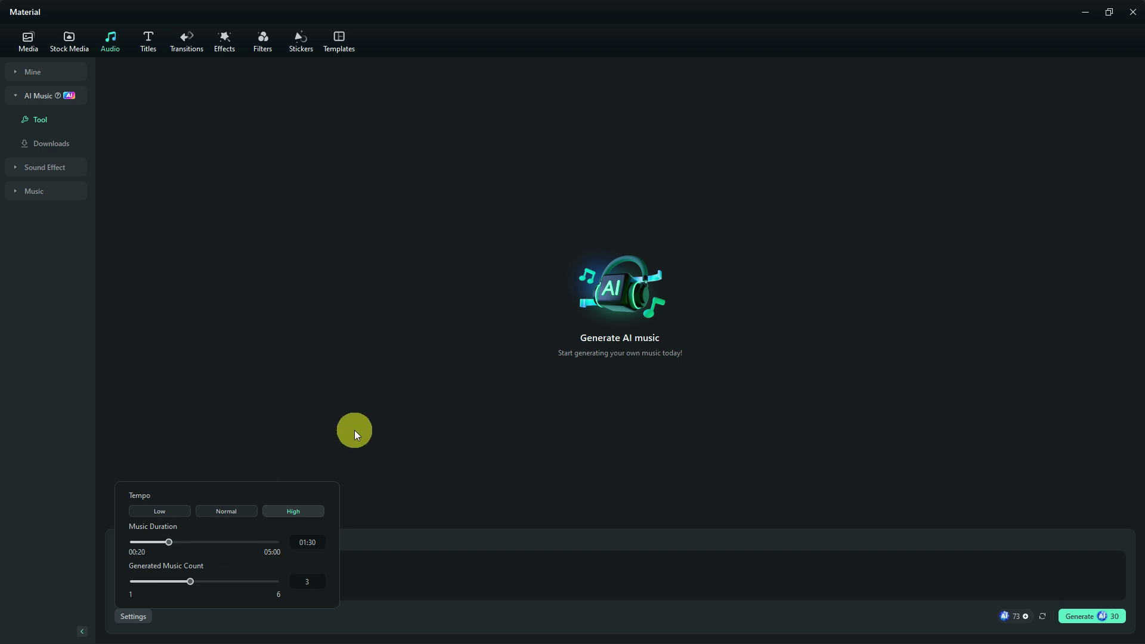
Step: Open the AI Image generator in the stock media and show its aspect ratio settings
left_click(70, 37)
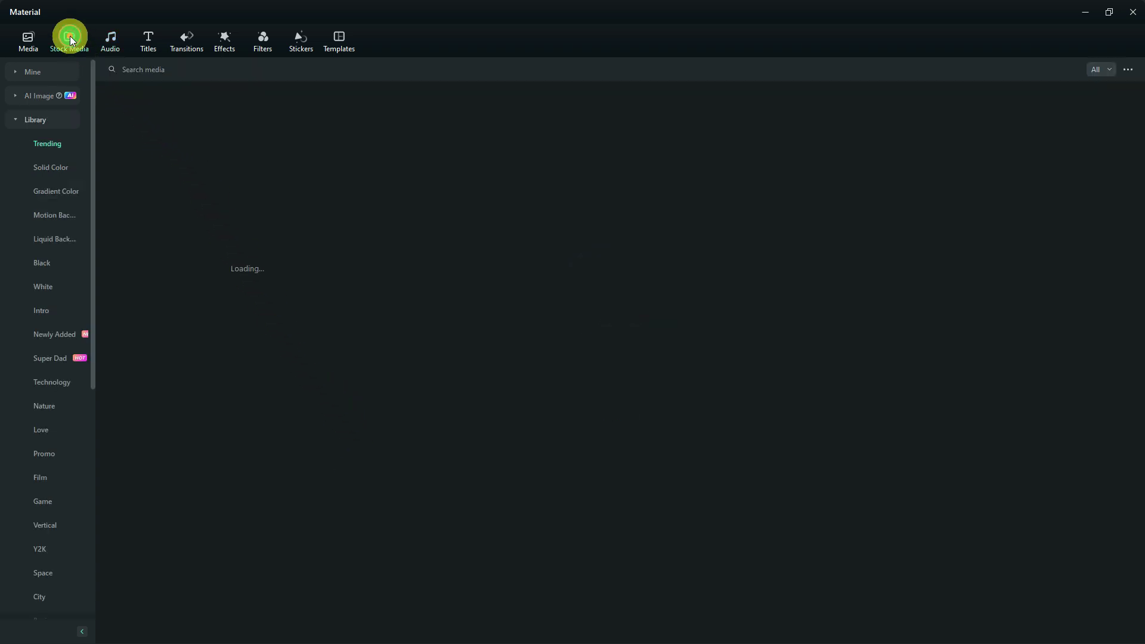
left_click(40, 98)
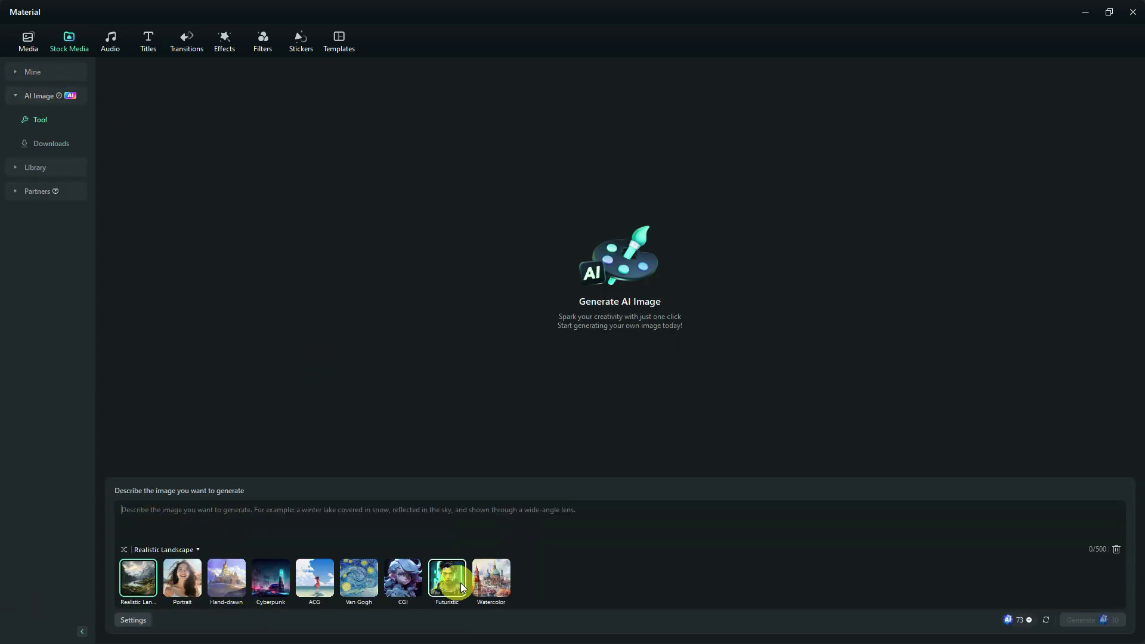
left_click(139, 623)
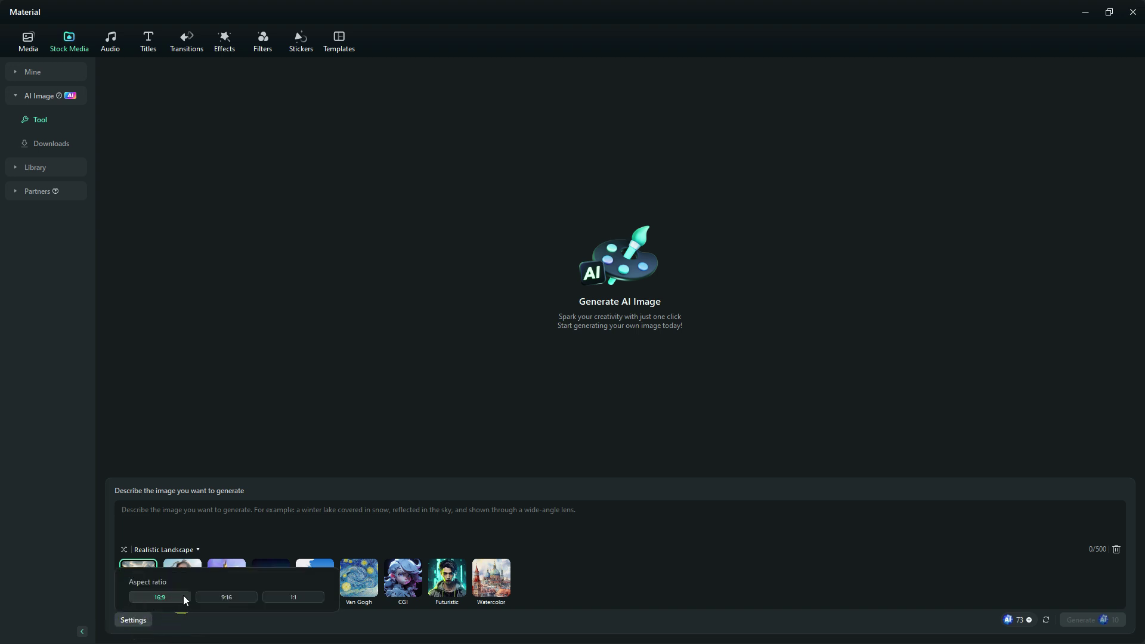